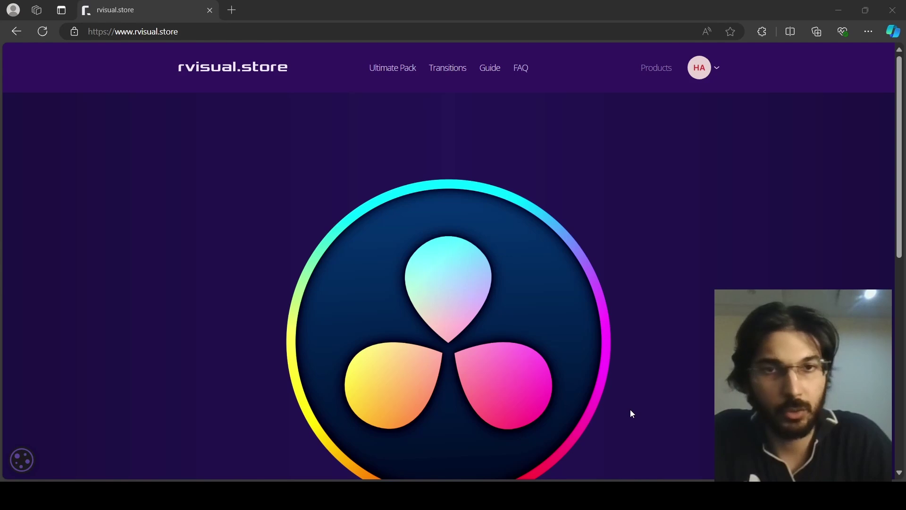
Review the rvisual.store Ultimate Pack page: 100 transitions and 100 sound effects for $49.99.
click(599, 189)
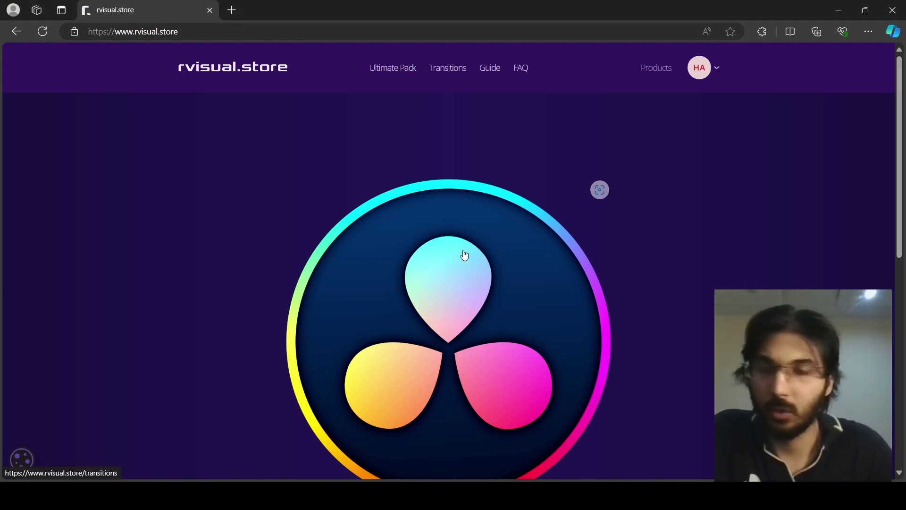
click(394, 72)
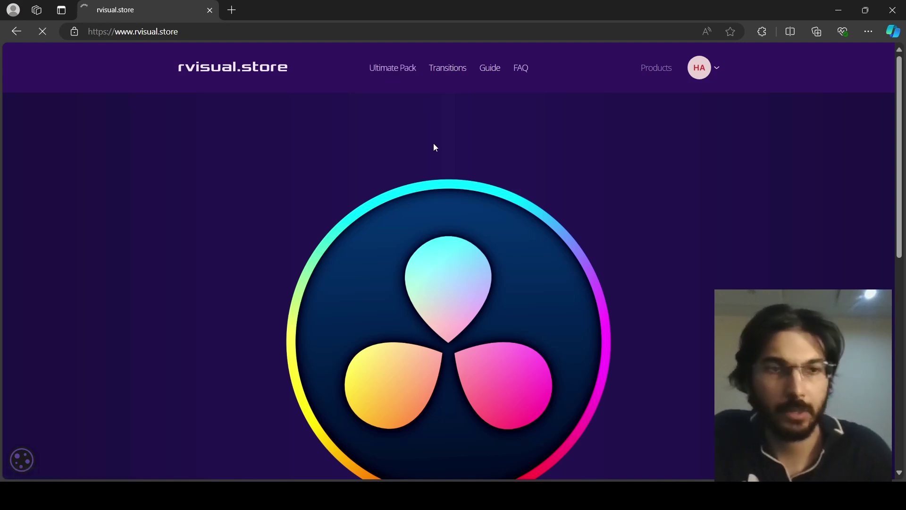
scroll(762, 217, down, 5)
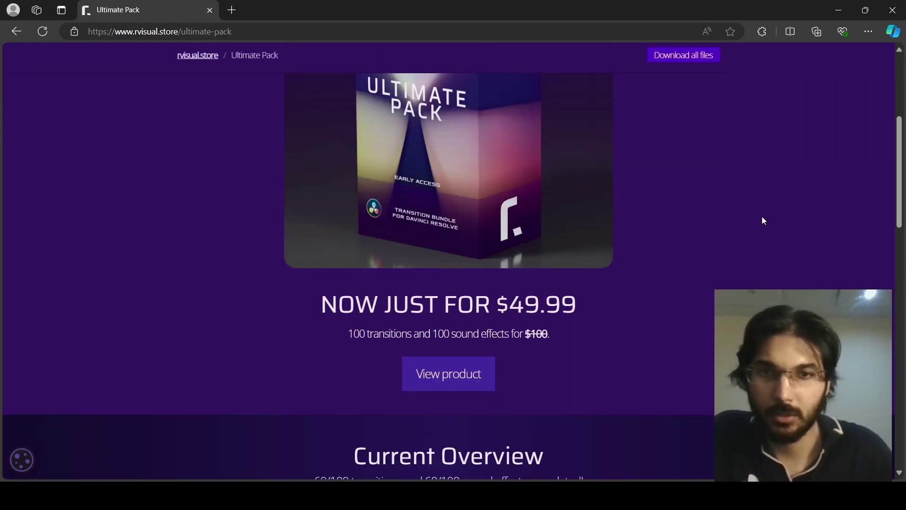
scroll(763, 221, down, 2)
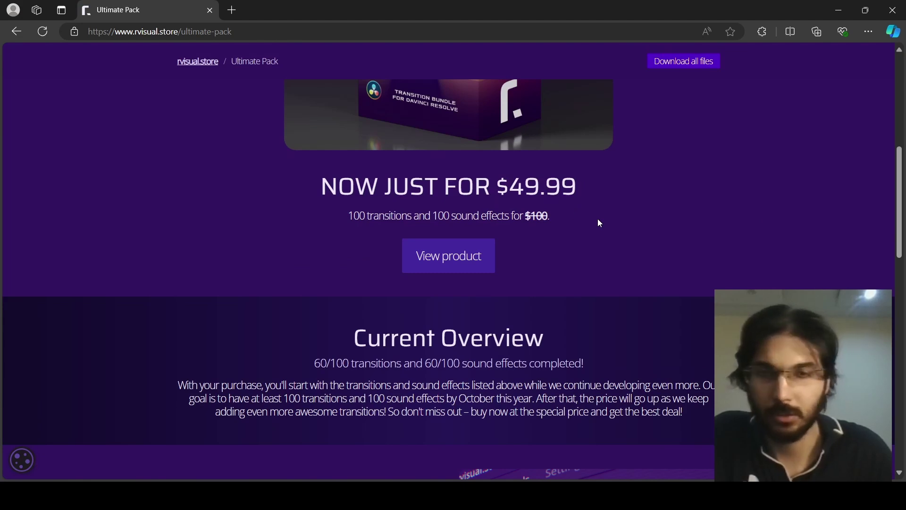
scroll(597, 220, down, 15)
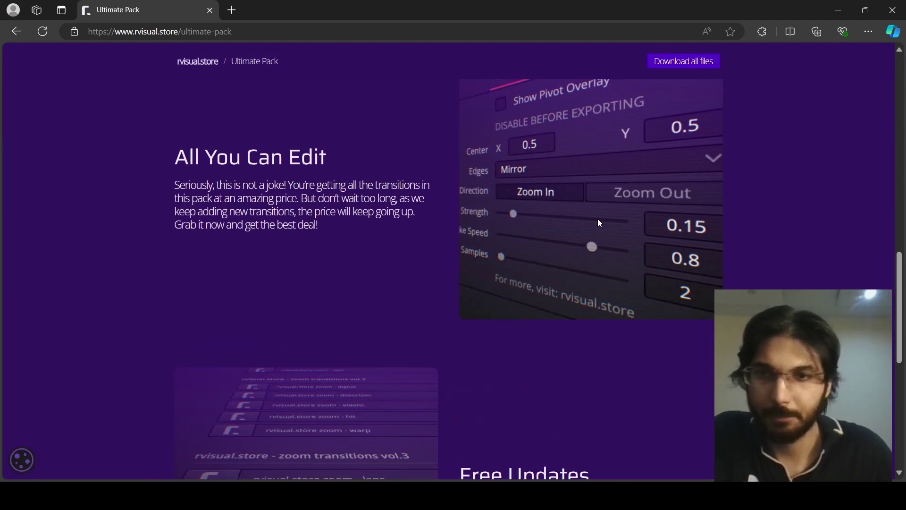
scroll(597, 219, down, 3)
scroll(597, 219, up, 9)
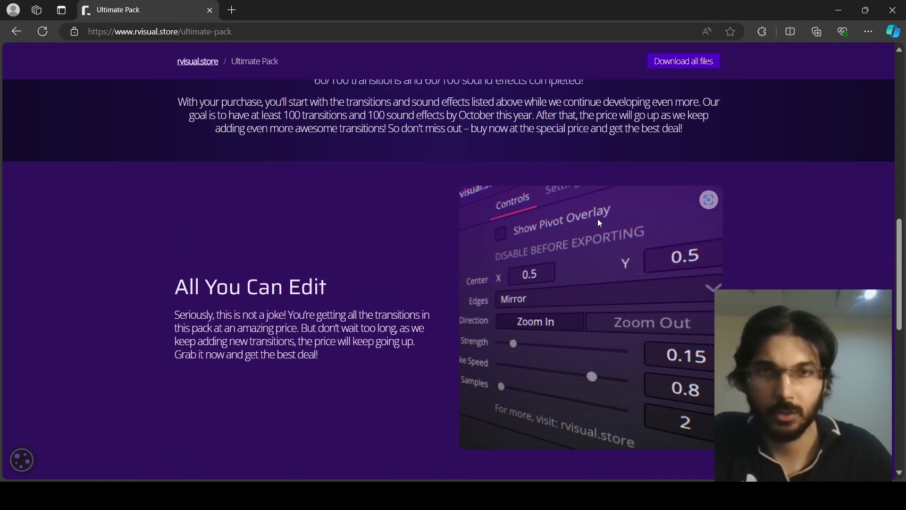
scroll(599, 220, up, 10)
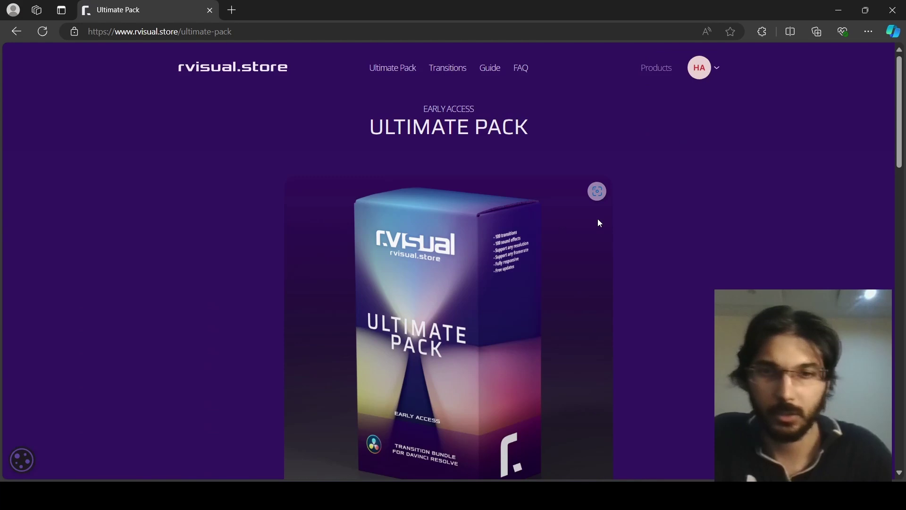
In File Explorer's Downloads, select the ultimate-pack zip and inspect its actions.
key(alt+Tab)
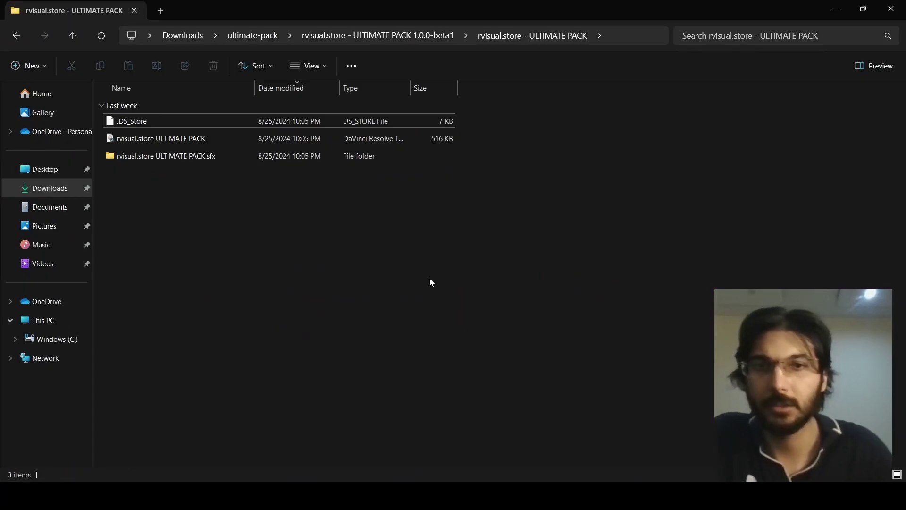
click(70, 188)
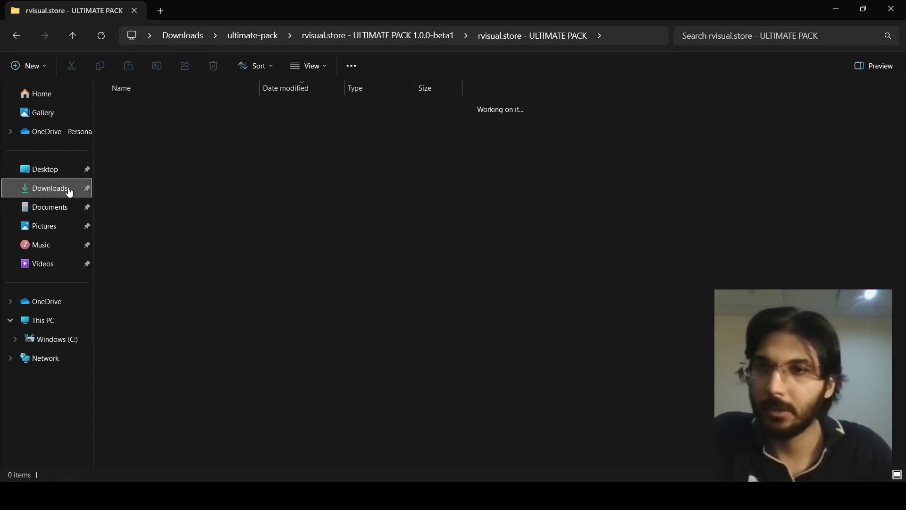
click(156, 154)
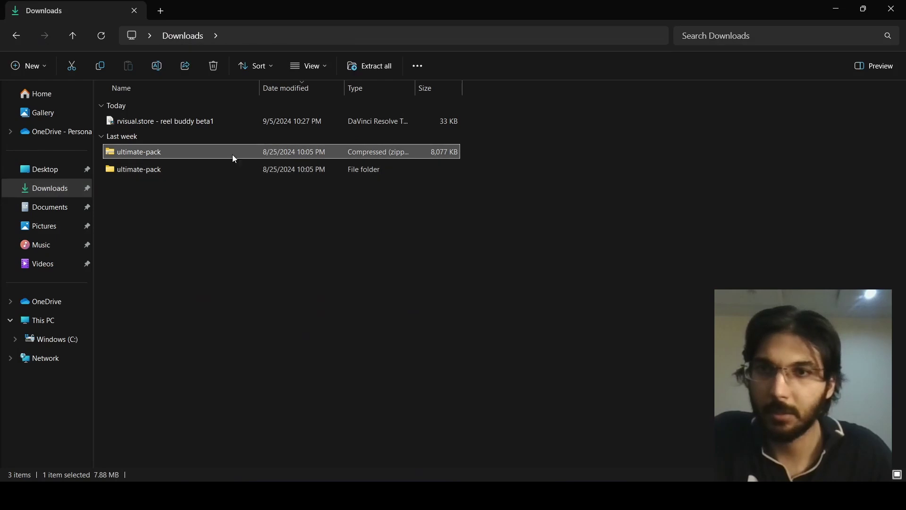
right_click(155, 154)
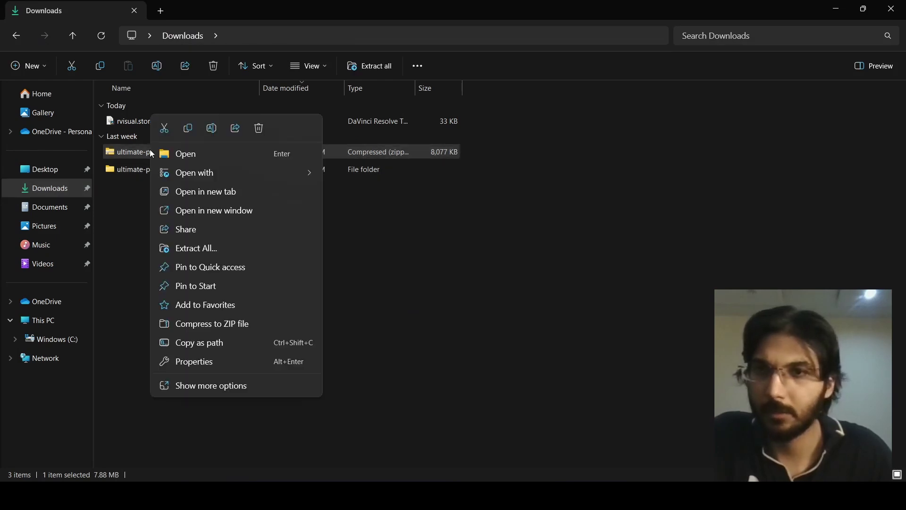
click(137, 154)
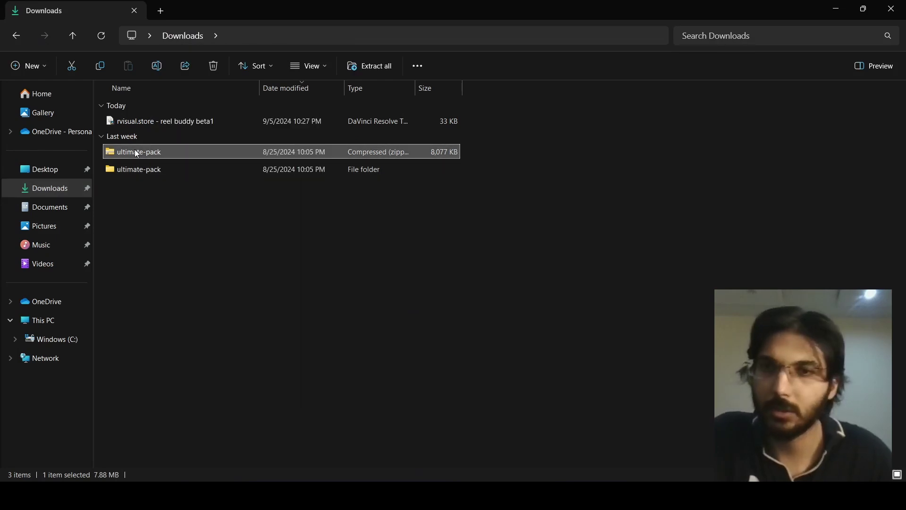
right_click(136, 154)
click(392, 237)
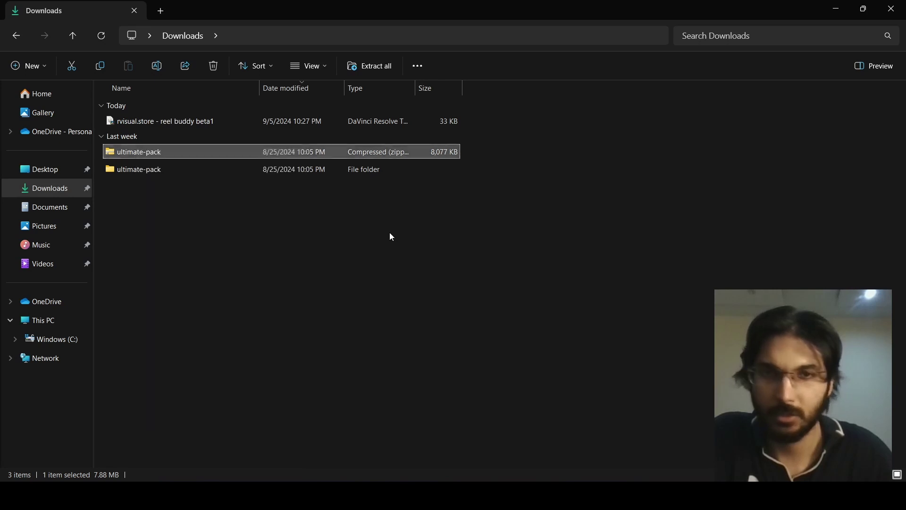
Open the extracted ultimate-pack folder down to the inner rvisual.store - ULTIMATE PACK folder.
click(156, 173)
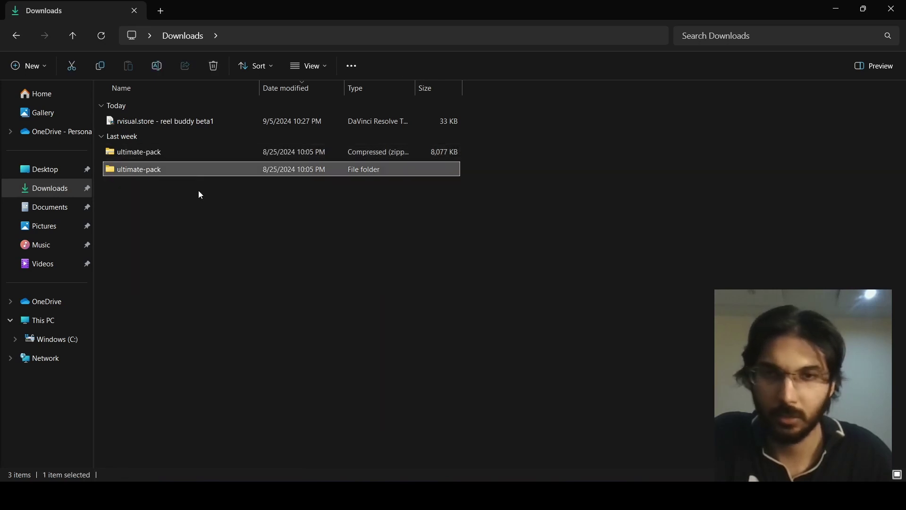
double_click(165, 178)
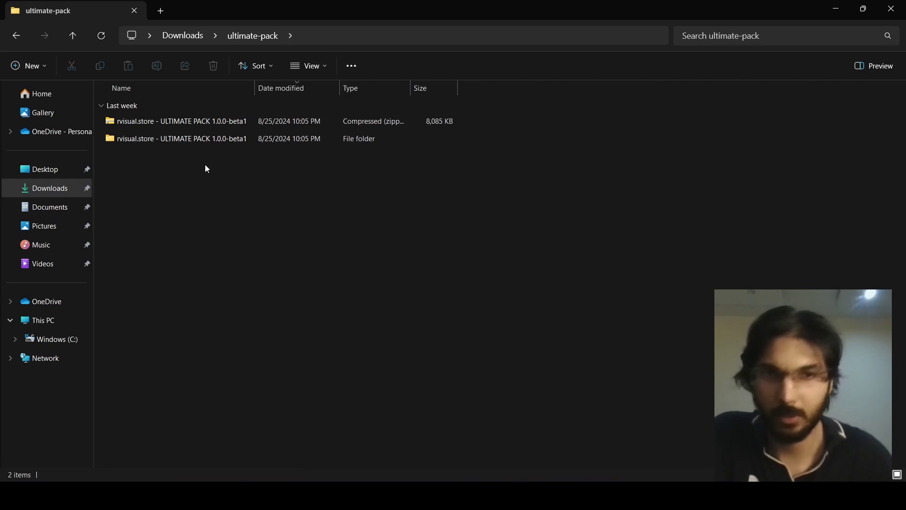
double_click(178, 139)
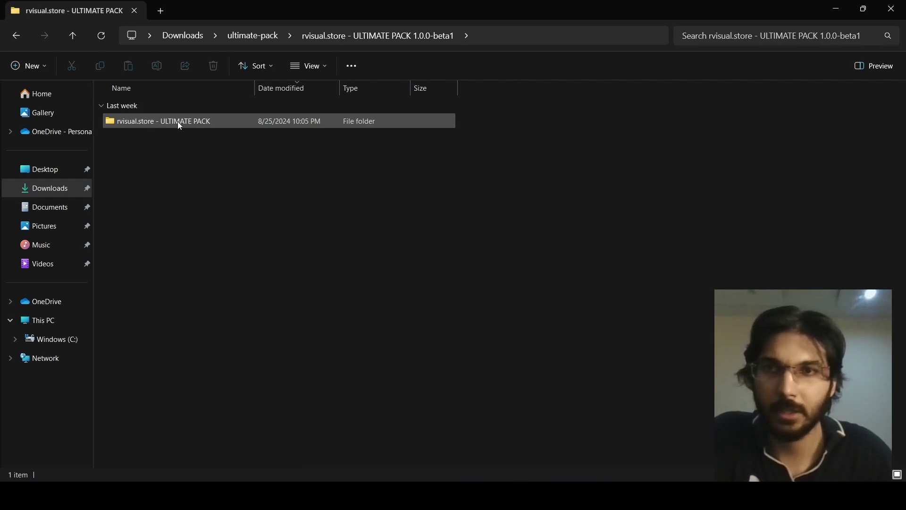
double_click(179, 120)
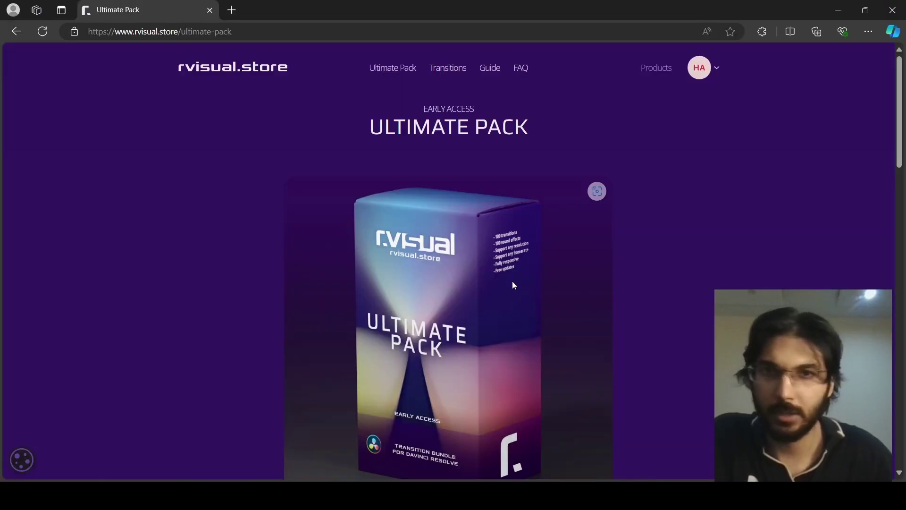
Read the Toolbox section of the rvisual.store install Guide, then return to DaVinci Resolve.
click(488, 74)
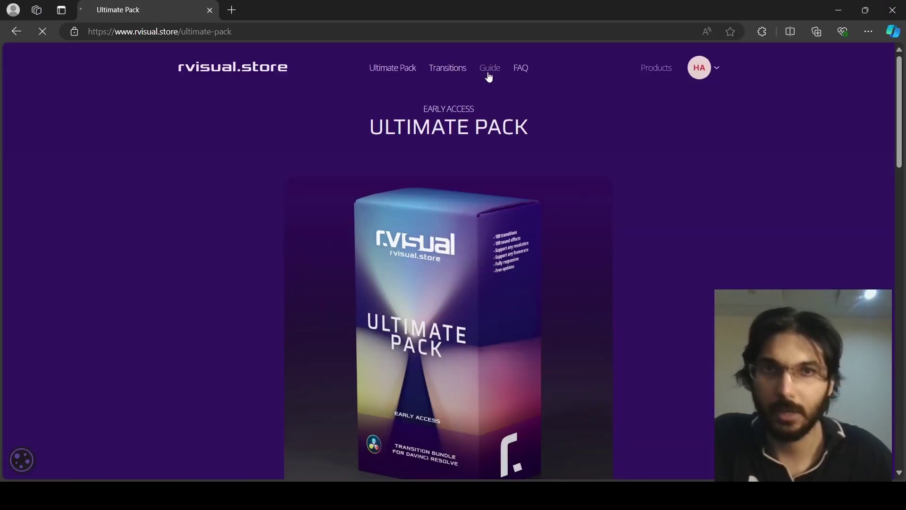
scroll(613, 222, down, 1)
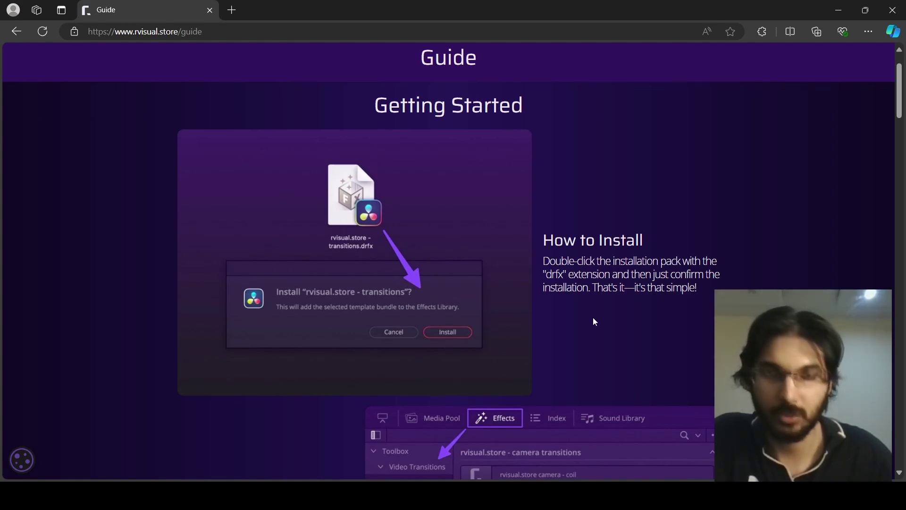
scroll(593, 317, down, 3)
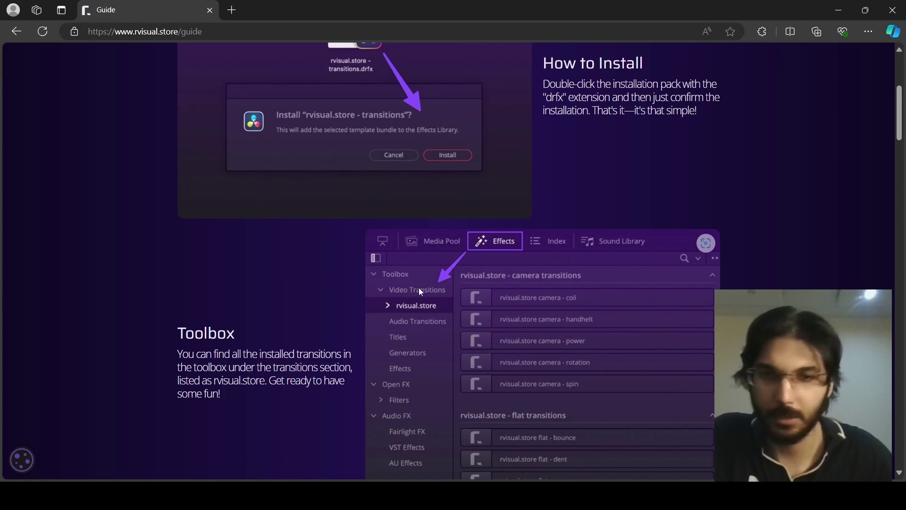
key(alt+Tab)
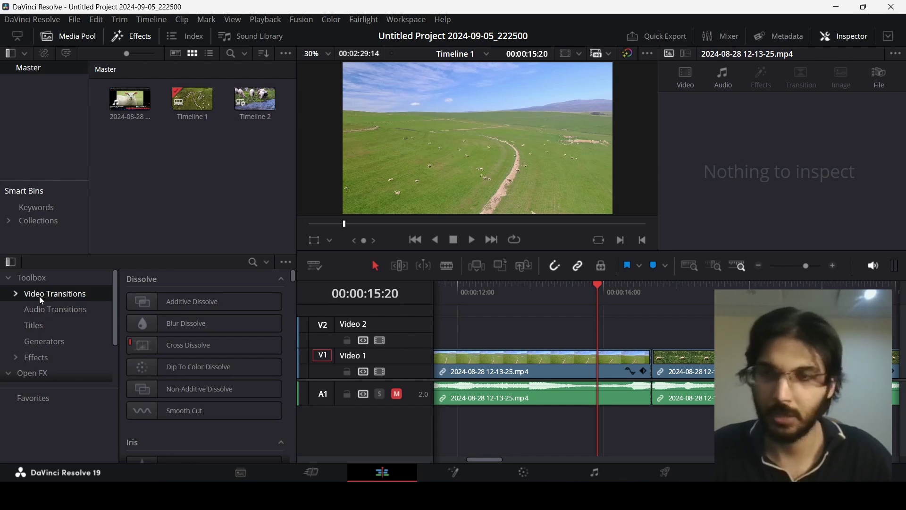
List the rvisual.store transitions under Video Transitions in the Effects library.
click(15, 294)
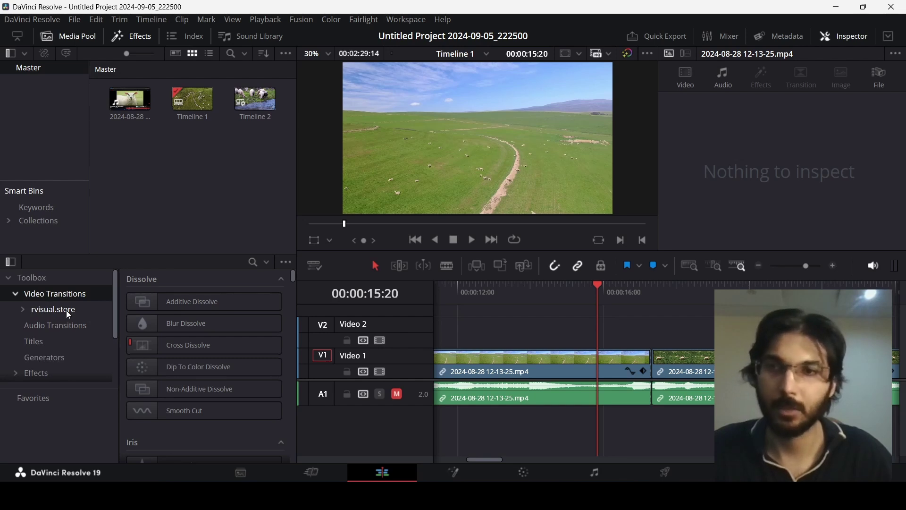
click(47, 310)
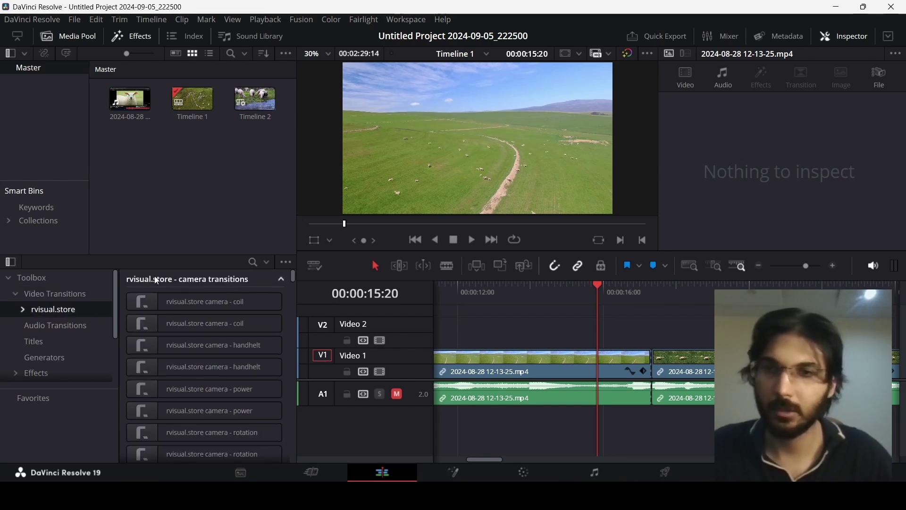
mouse_move(292, 273)
mouse_down()
mouse_move(293, 415)
mouse_move(297, 271)
mouse_up()
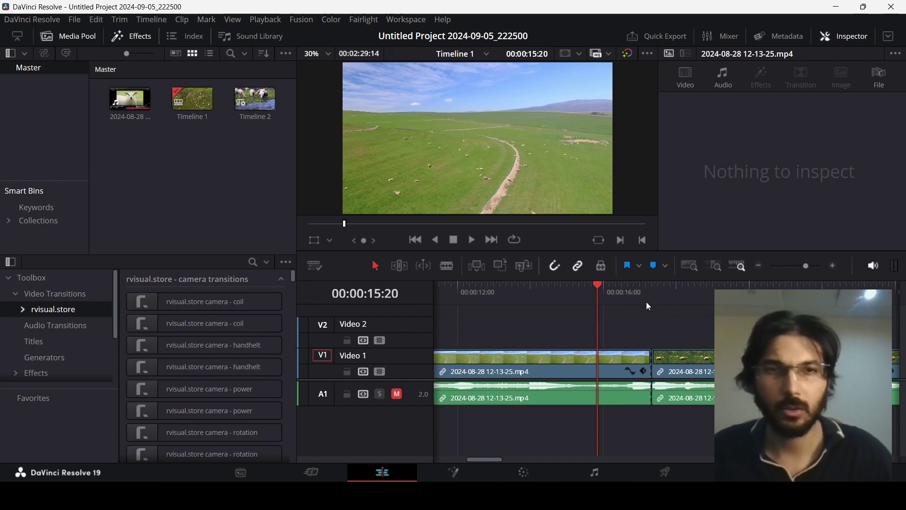
Preview the Timeline 1 cut near 16 seconds, stopping back at 15:10.
drag(614, 297, 590, 299)
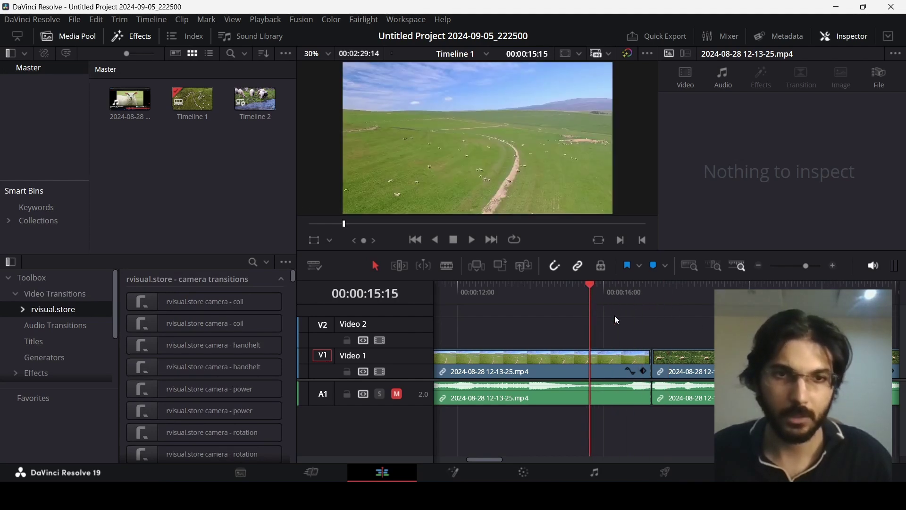
click(638, 296)
key(space)
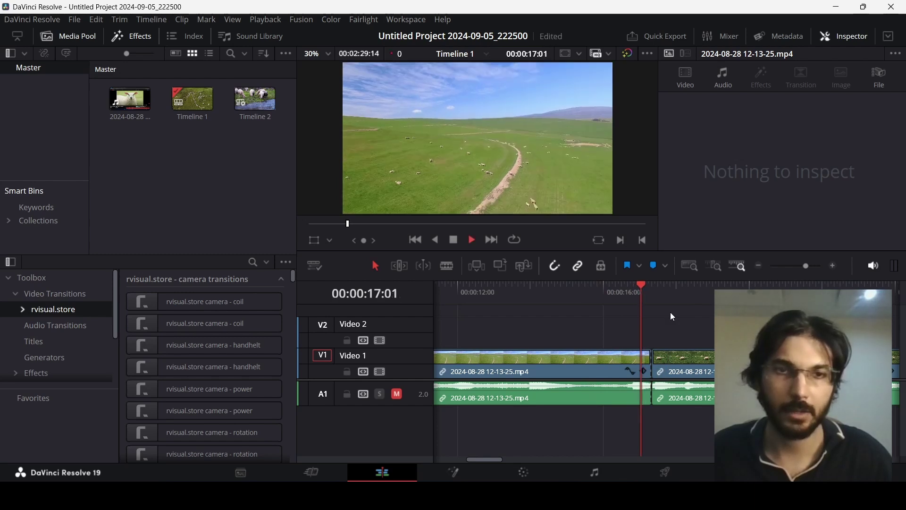
click(582, 285)
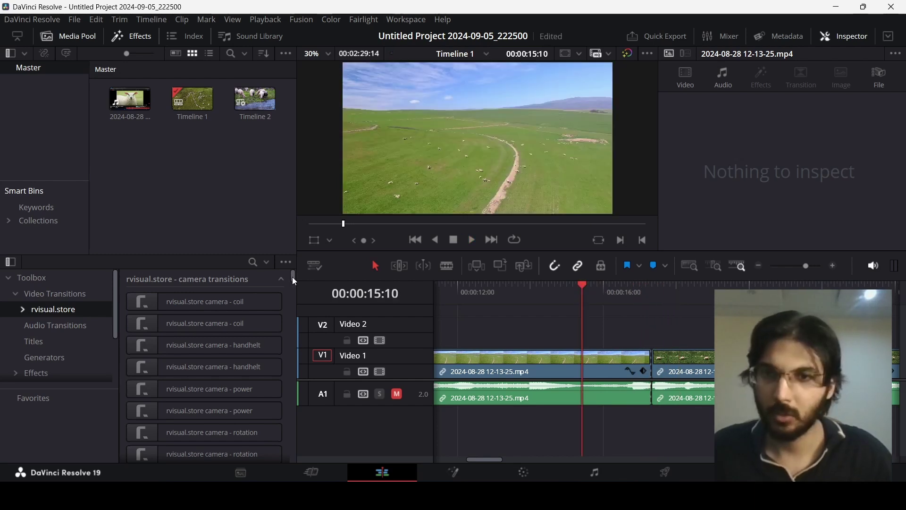
Drop the rvisual.store 'fade - color' transition onto the Video 1 cut at 1.0 second.
drag(292, 277, 291, 293)
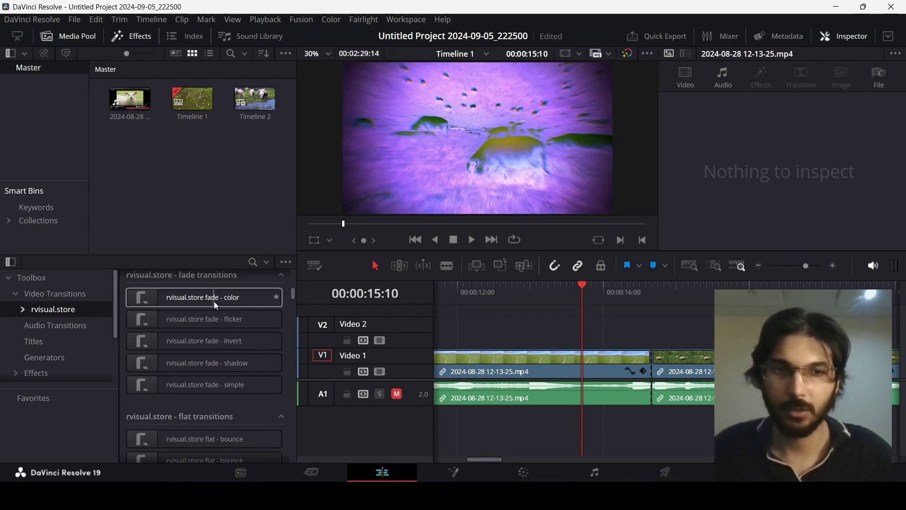
drag(204, 299, 653, 370)
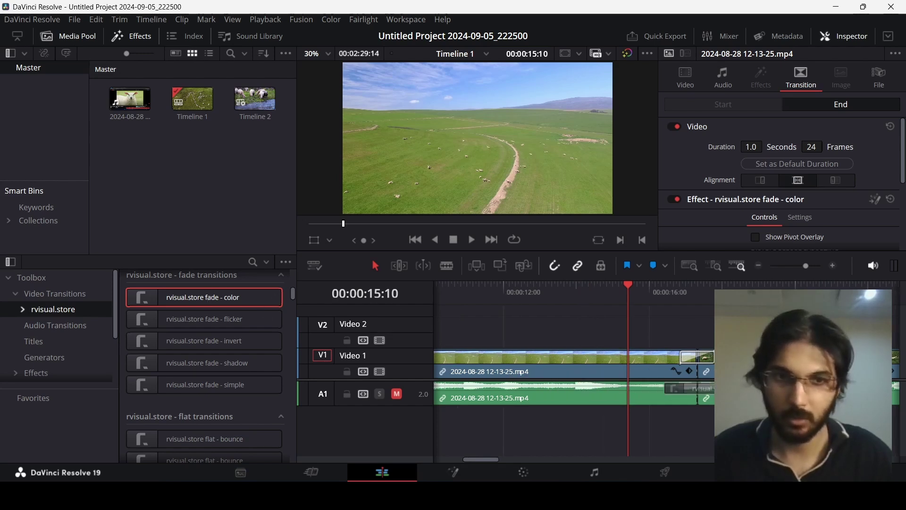
Re-apply 'fade - color' to the Video 1 cut and play it back.
drag(212, 297, 274, 312)
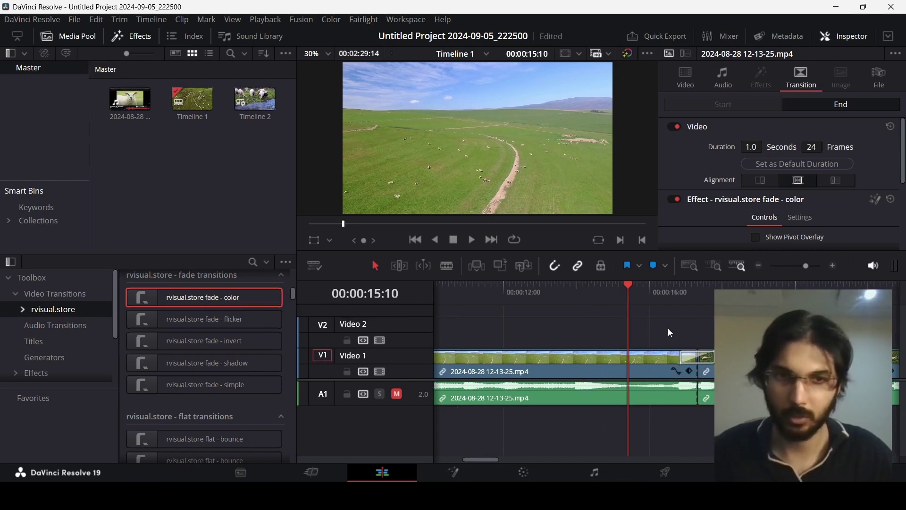
scroll(667, 328, right, 2)
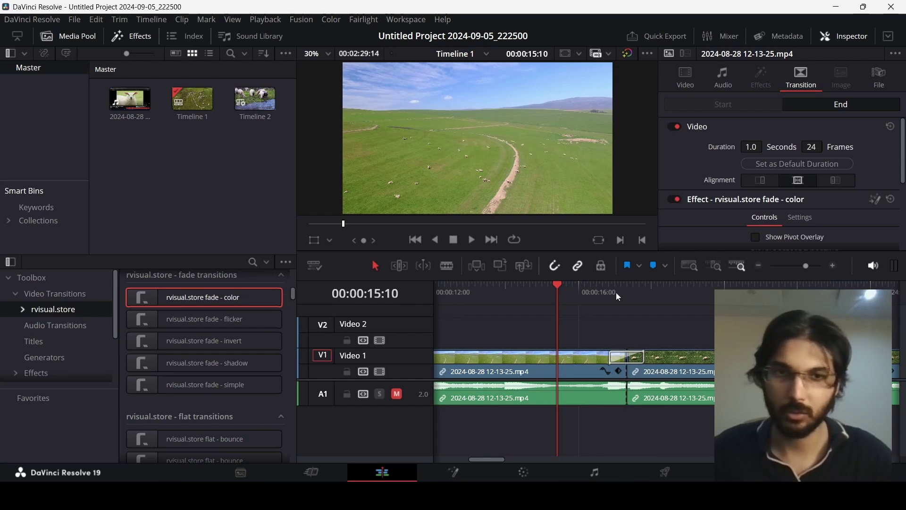
click(609, 302)
key(Delete)
drag(204, 302, 689, 368)
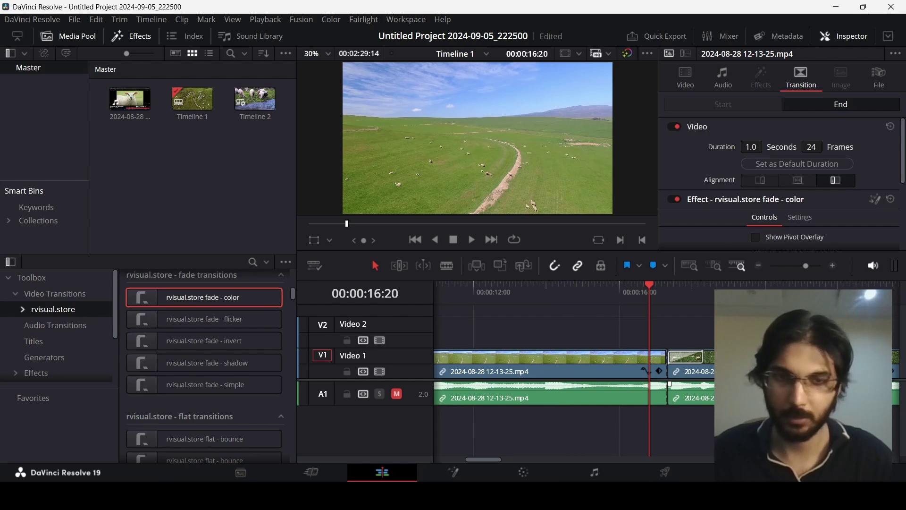
key(Delete)
click(598, 289)
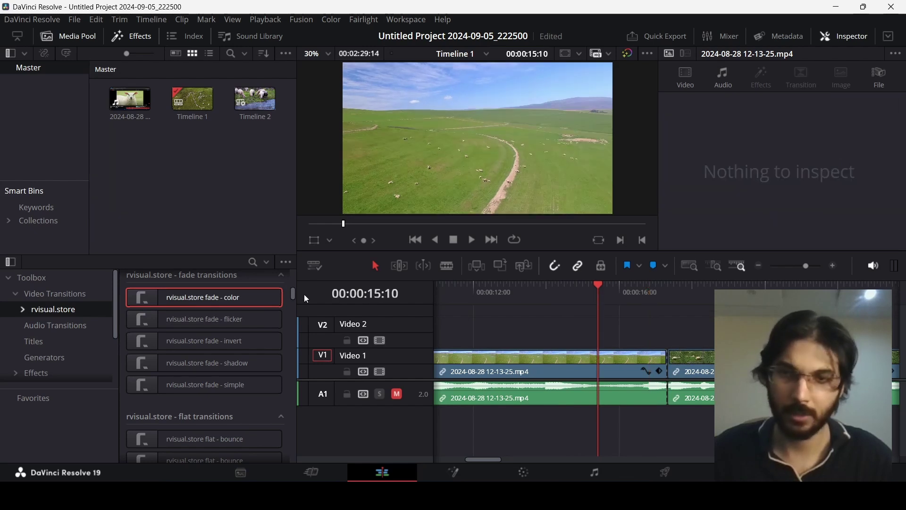
drag(192, 296, 705, 361)
scroll(706, 313, down, 4)
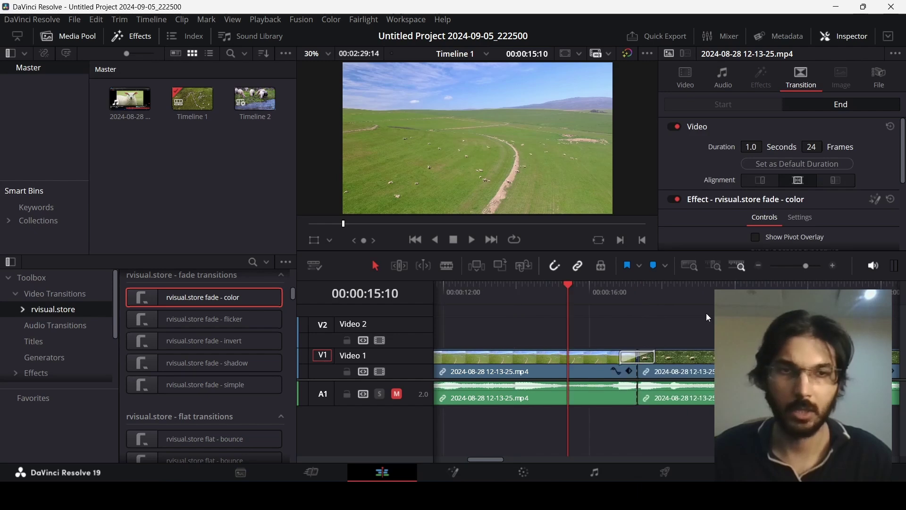
key(space)
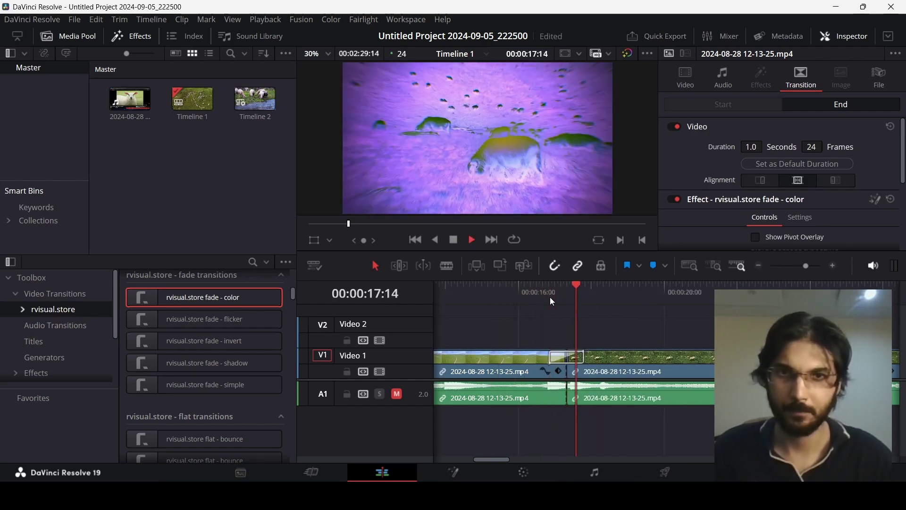
key(space)
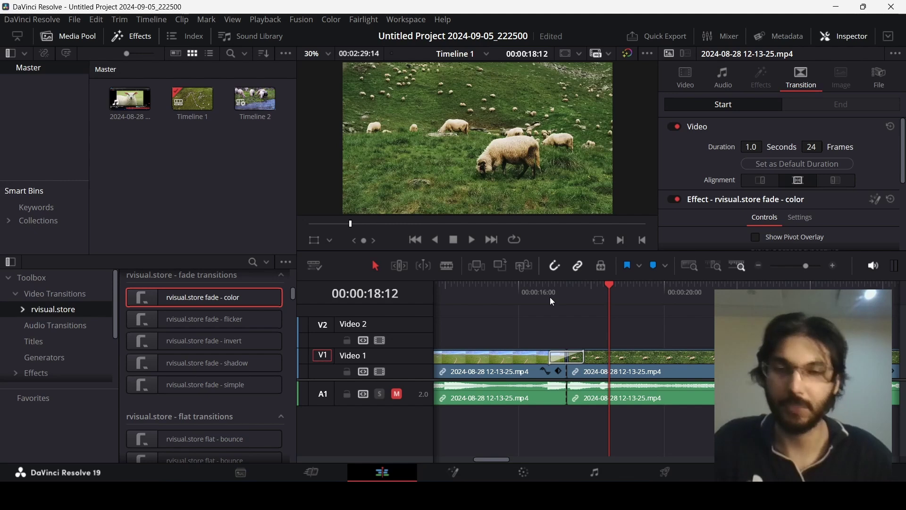
Lengthen the transition to 2.3 s, preview it, then restore 1.0 s (24 frames).
click(567, 357)
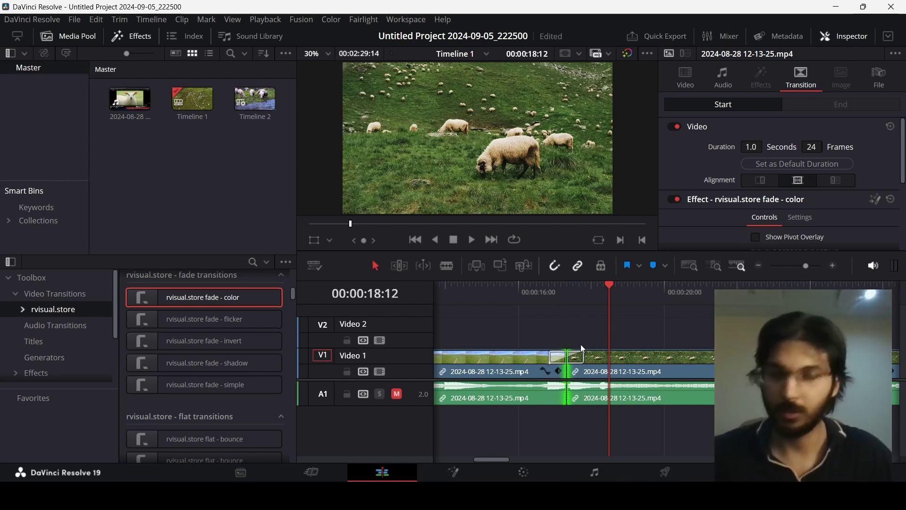
scroll(580, 344, up, 2)
drag(570, 288, 530, 288)
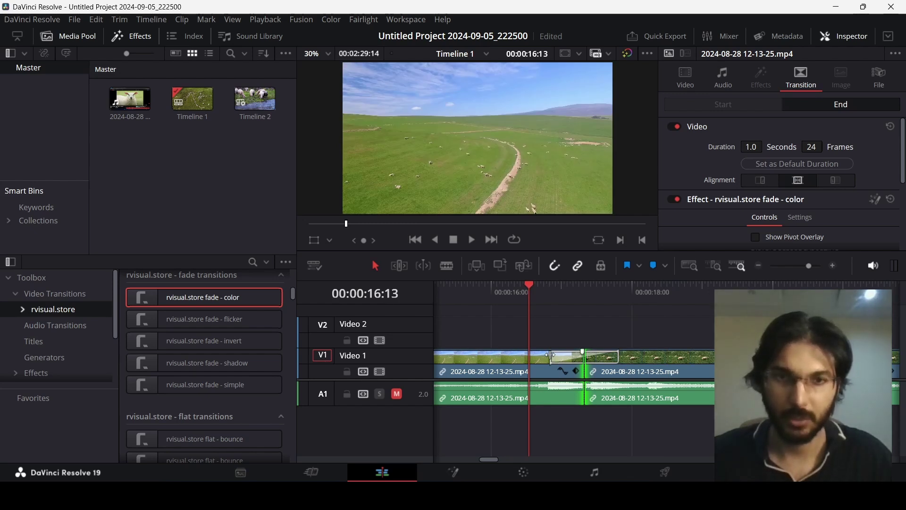
drag(551, 357, 502, 359)
click(492, 294)
key(space)
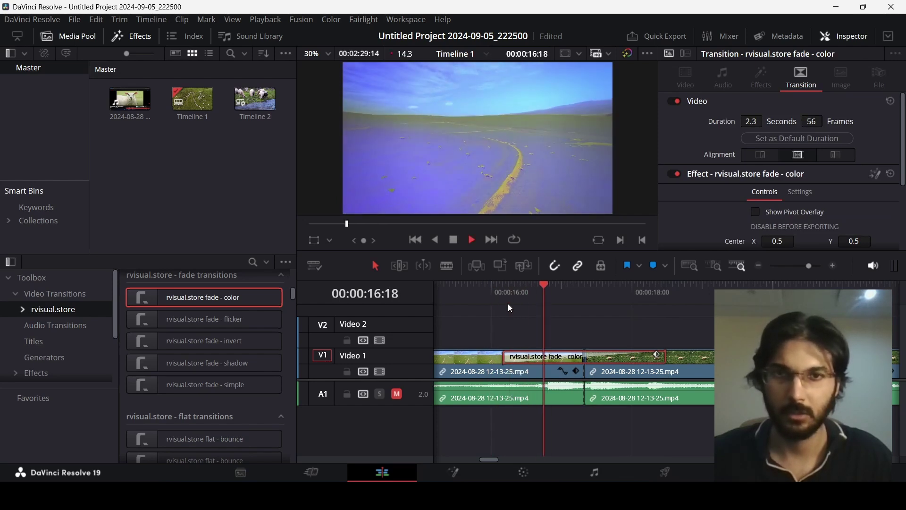
key(space)
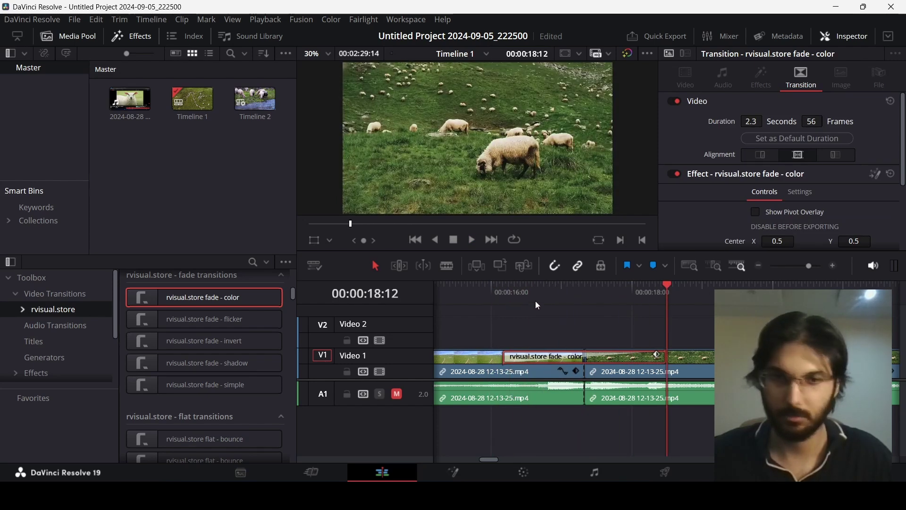
drag(504, 357, 551, 358)
key(ctrl+z)
key(ctrl+shift+z)
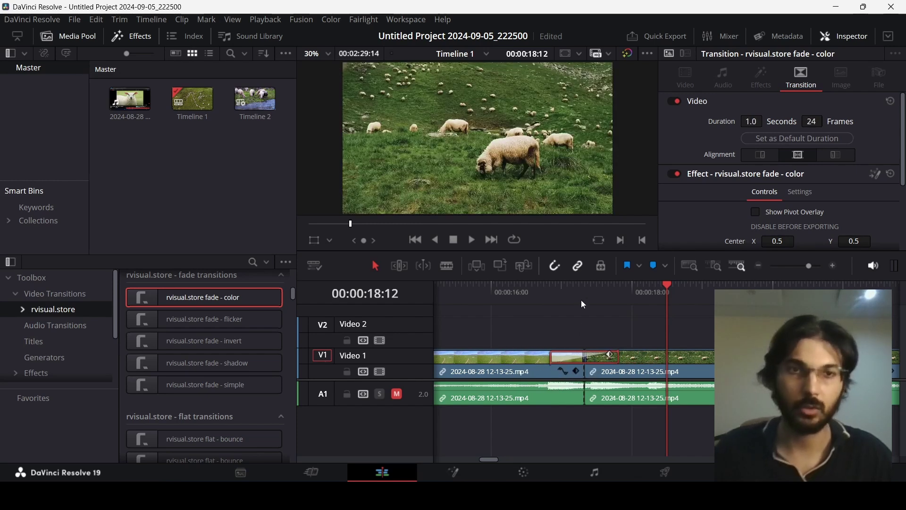
click(577, 288)
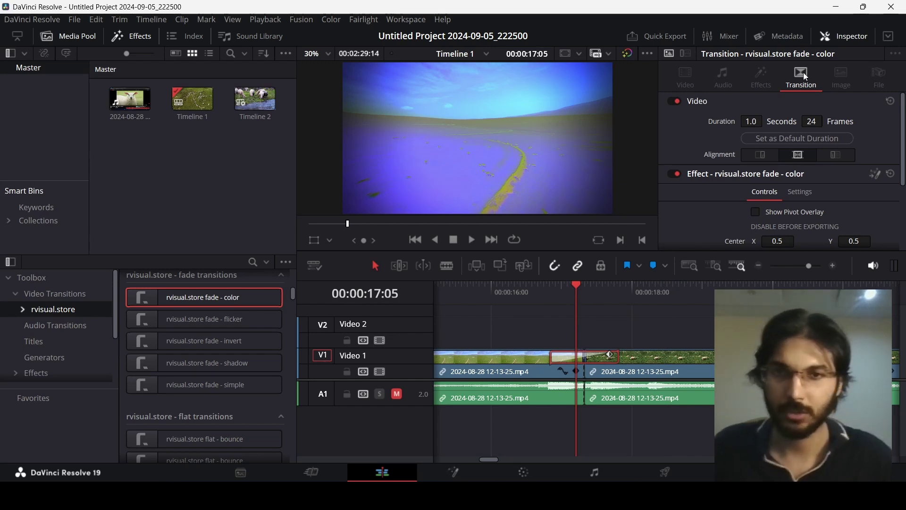
Set fade - color to saturation 0.685, hue 0.614, contrast 0.866, vignette 0.85, distortion 0.283.
scroll(695, 157, down, 3)
scroll(695, 160, up, 1)
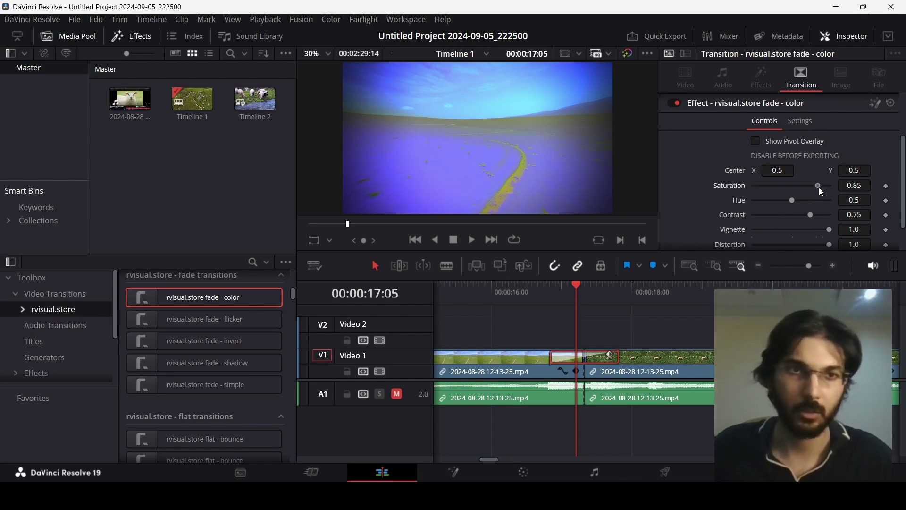
drag(818, 186, 816, 230)
mouse_move(775, 200)
mouse_down()
mouse_move(801, 201)
mouse_move(805, 186)
mouse_move(774, 208)
mouse_up()
scroll(807, 223, down, 2)
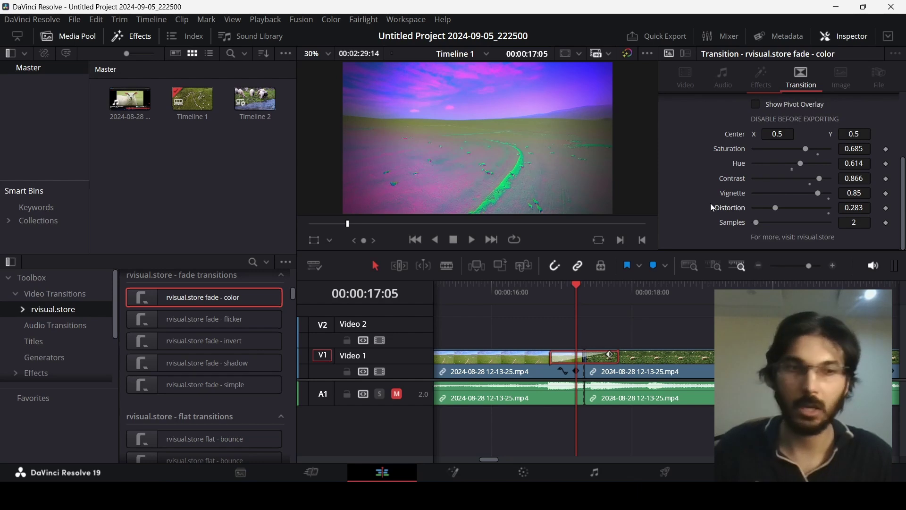
scroll(697, 172, up, 2)
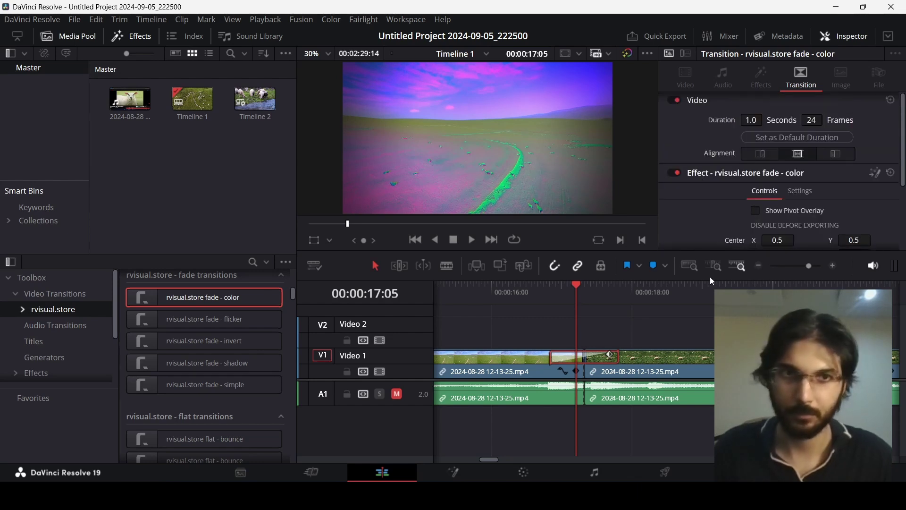
Play the retuned transition from just before the cut, then bring up its context menu.
click(536, 297)
key(space)
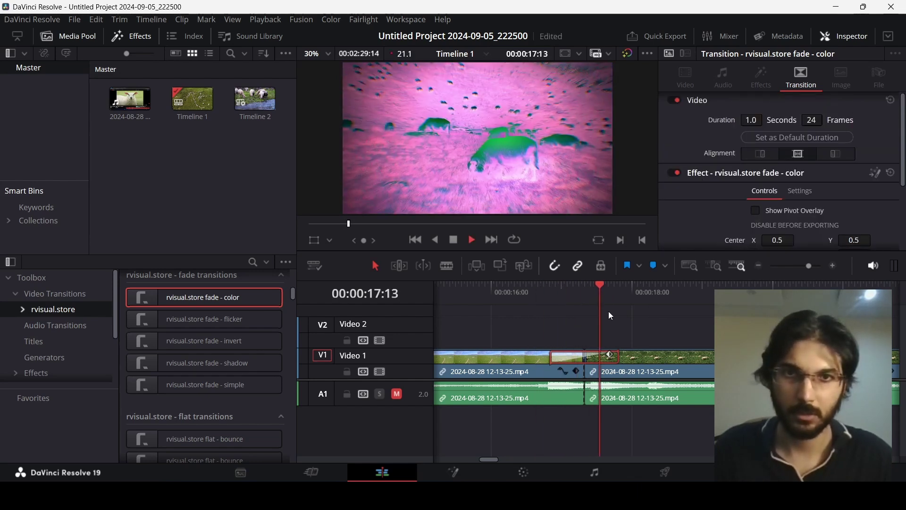
key(space)
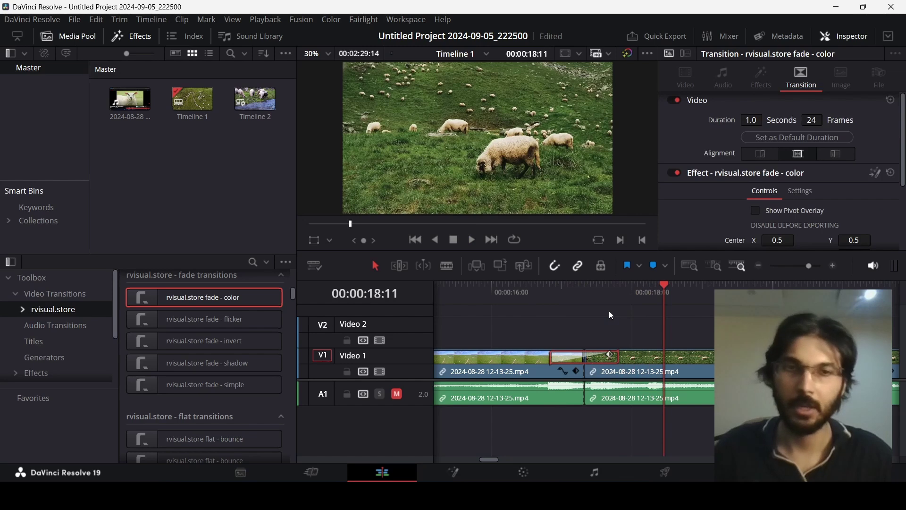
right_click(582, 357)
Replace fade - color with the rvisual.store flat - bounce transition and preview it.
click(623, 466)
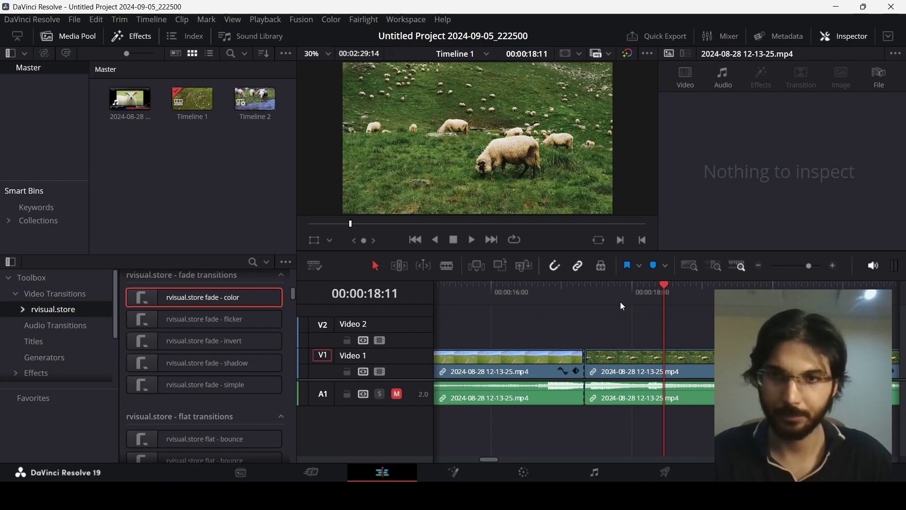
scroll(271, 333, down, 4)
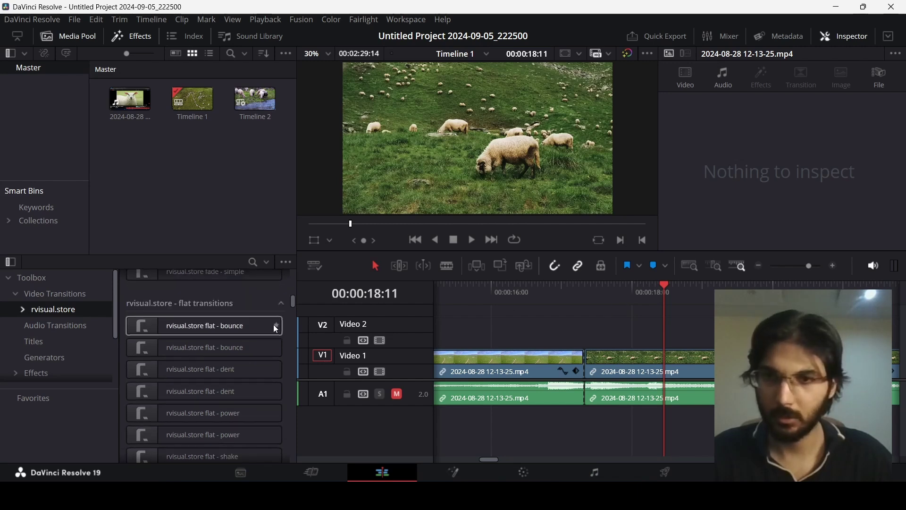
drag(223, 324, 585, 358)
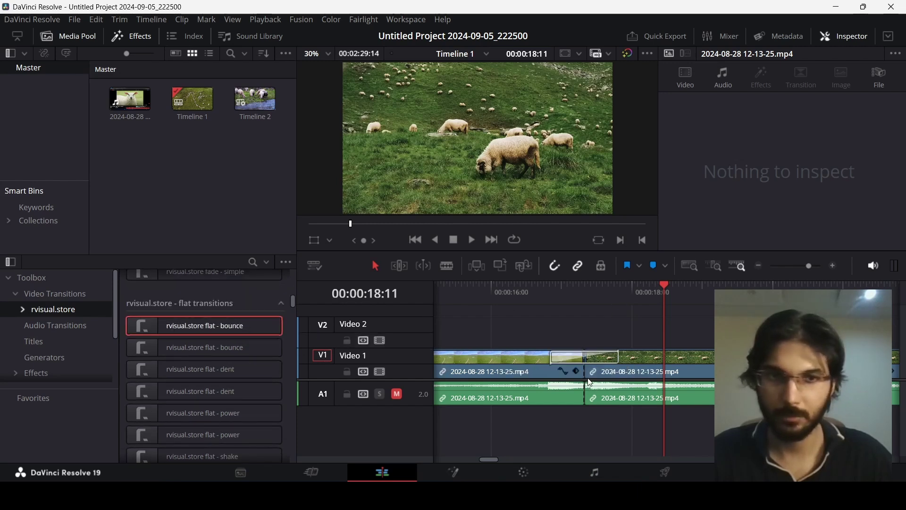
click(539, 291)
key(space)
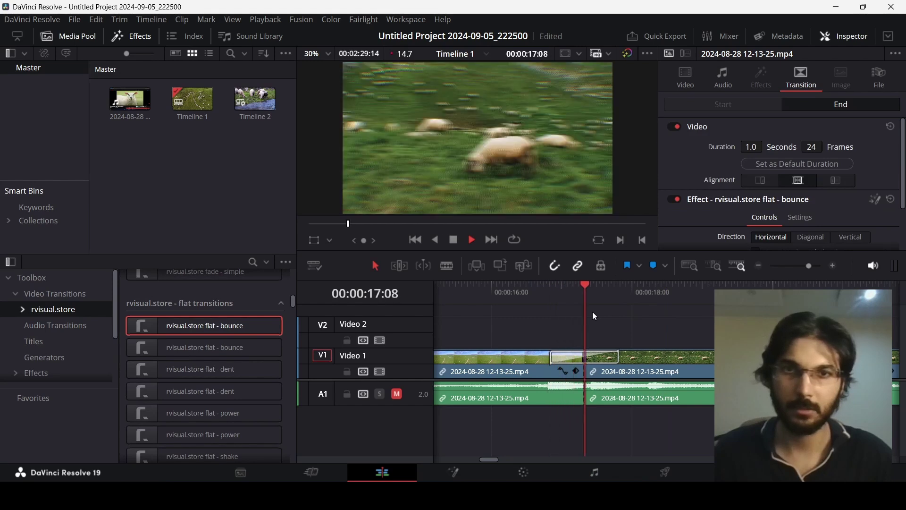
key(space)
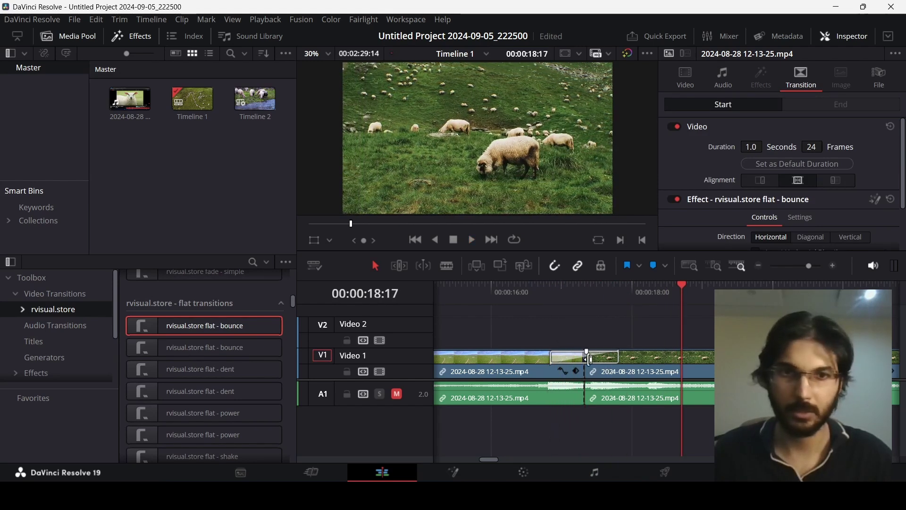
Check flat - bounce's settings (1.0 s, horizontal, 2 samples), then delete it.
click(573, 359)
click(573, 358)
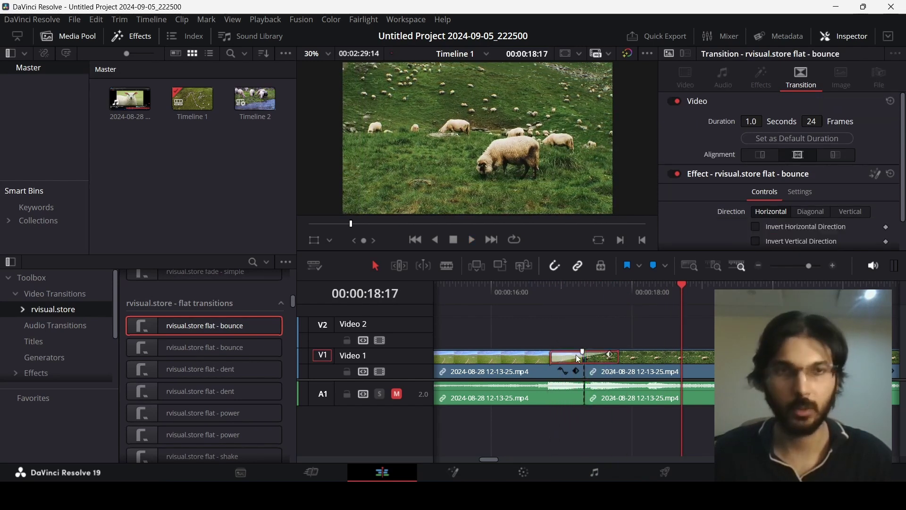
scroll(722, 207, down, 2)
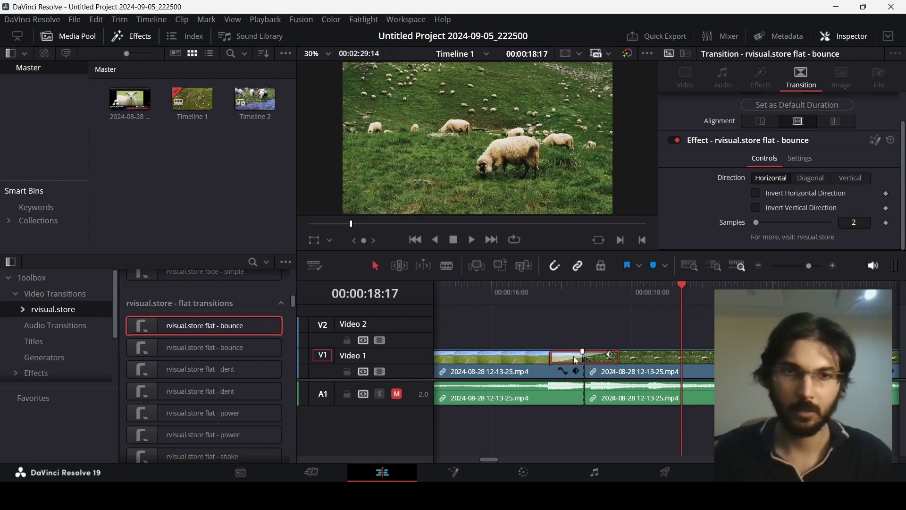
key(Delete)
Apply the rvisual.store glitch - zoom transition to the V1 cut and preview it.
scroll(279, 320, down, 8)
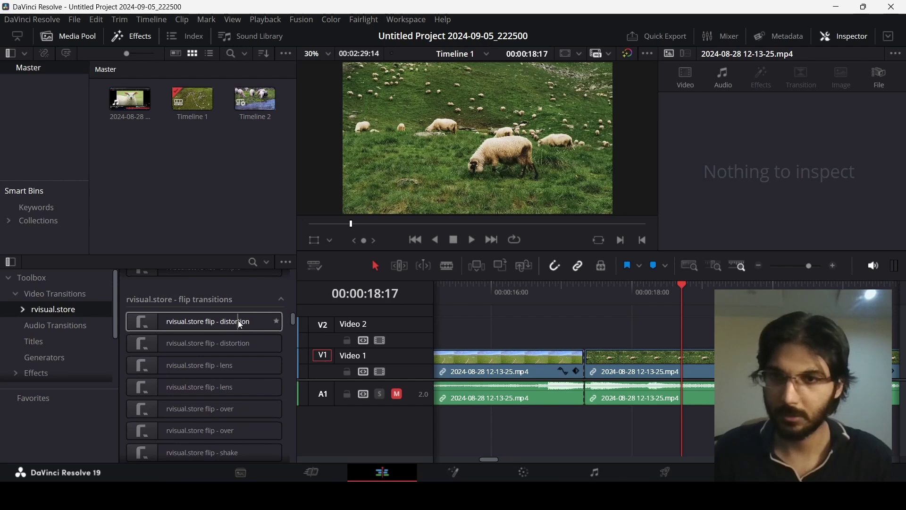
scroll(238, 320, down, 5)
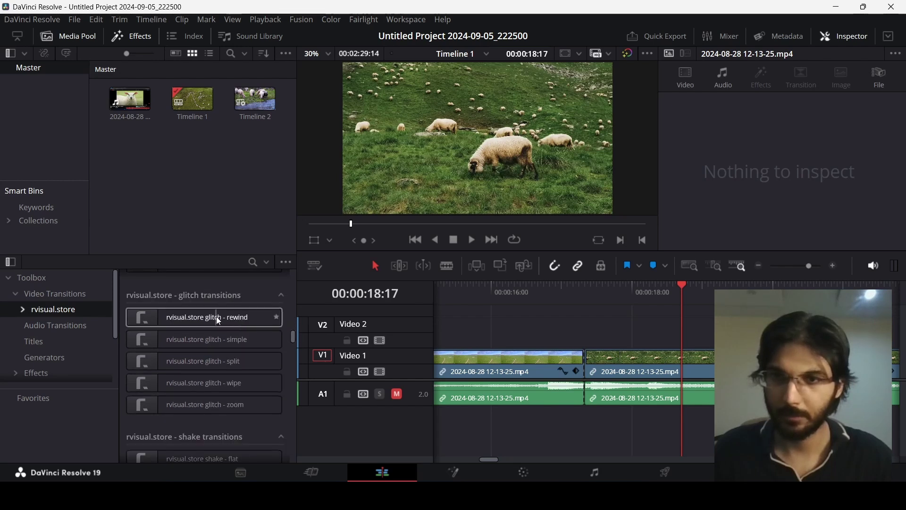
drag(205, 406, 624, 373)
click(582, 286)
key(space)
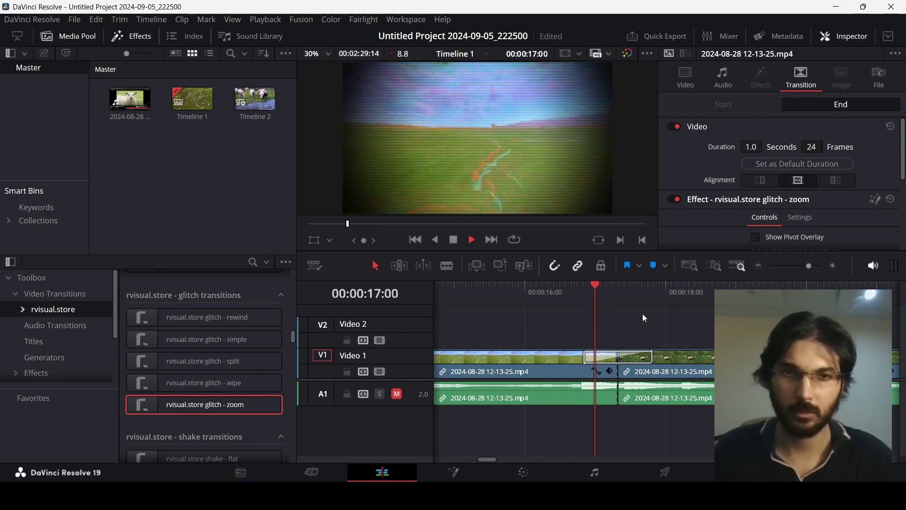
key(space)
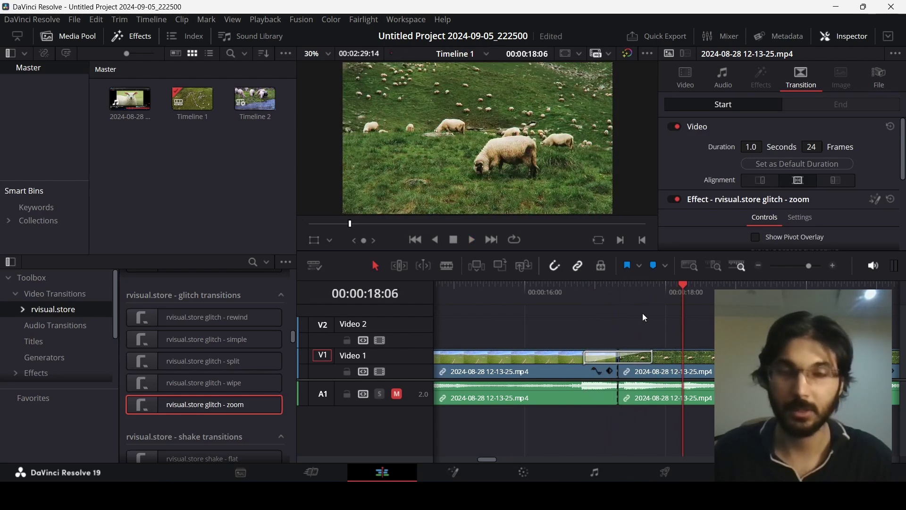
Set glitch - zoom to distortion 0.504 and shake 0.724, then replay it.
click(610, 286)
click(600, 357)
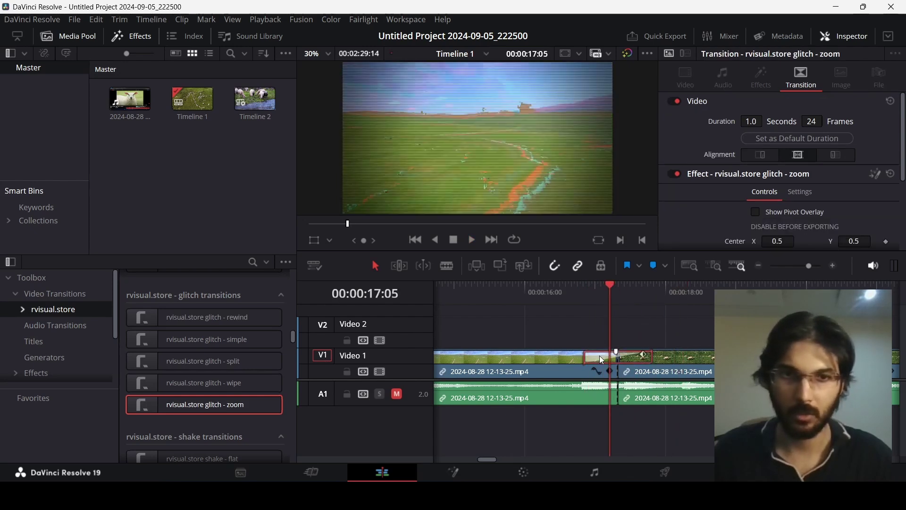
click(619, 292)
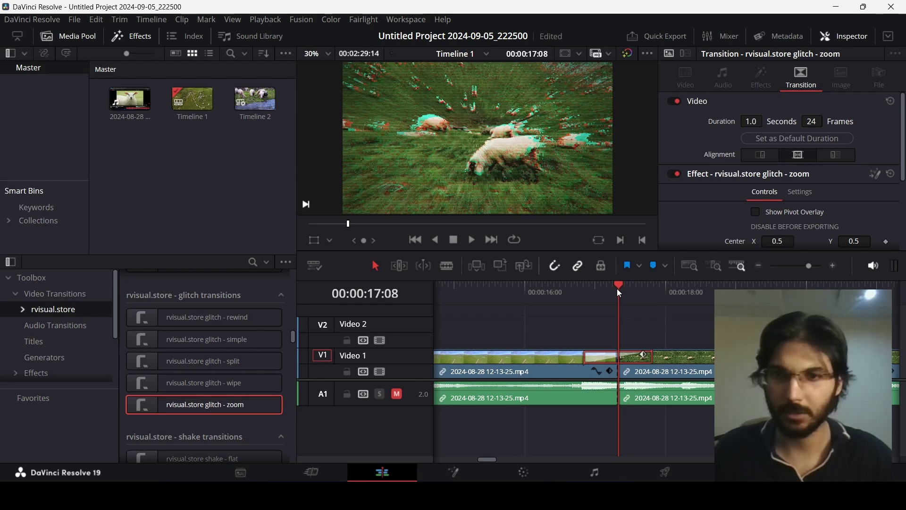
scroll(715, 184, down, 5)
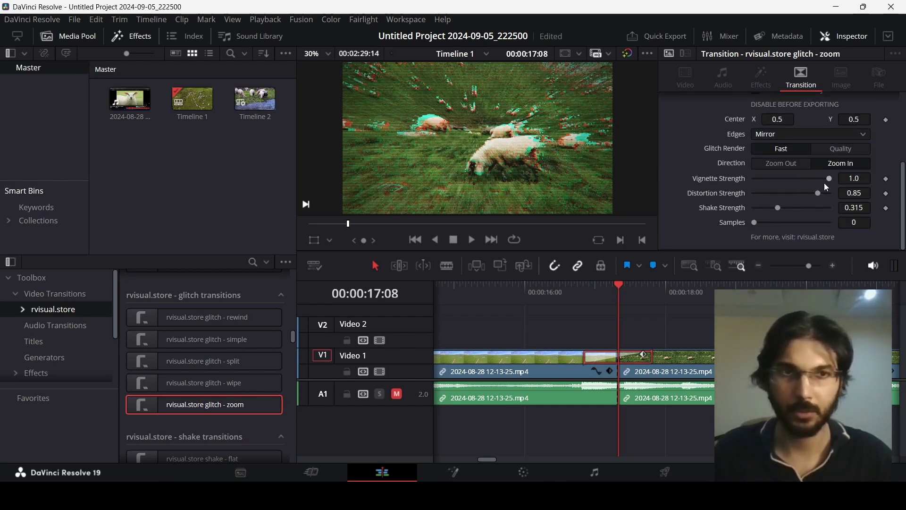
drag(825, 180, 808, 209)
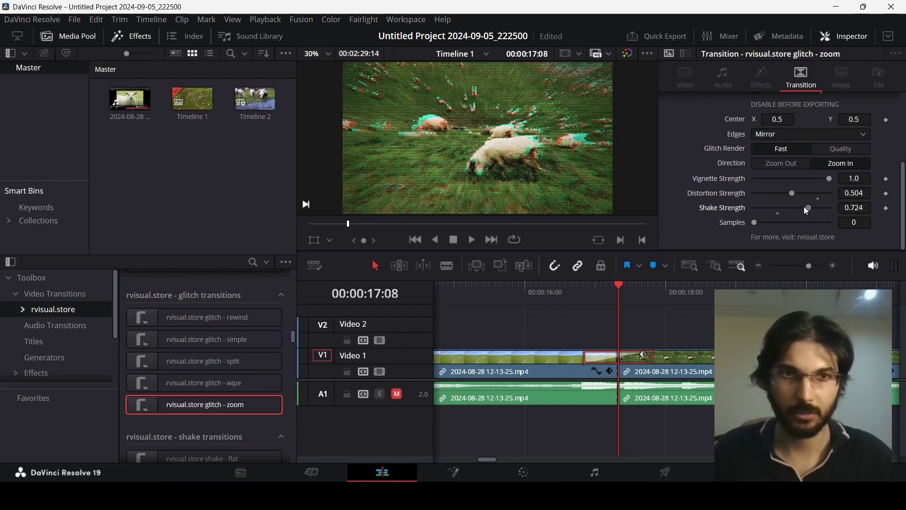
click(585, 296)
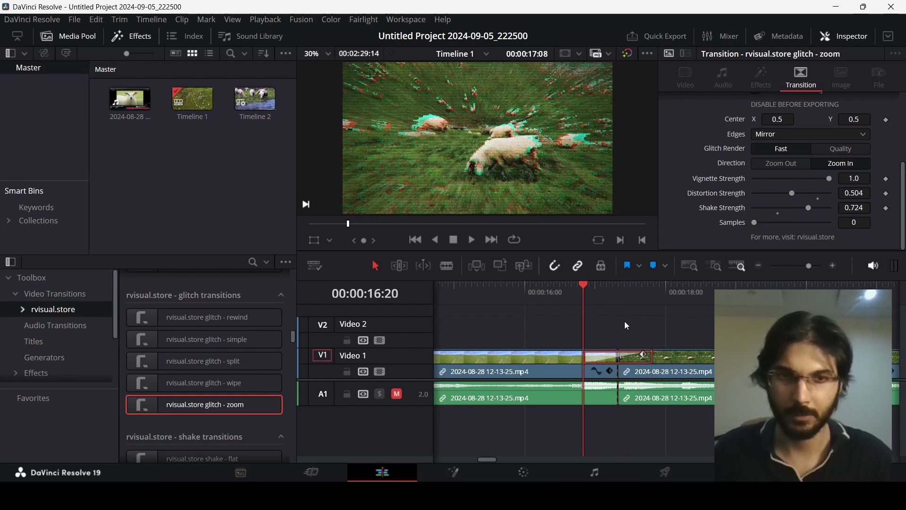
key(space)
key(space)
Delete the glitch - zoom transition from the V1 cut.
right_click(621, 356)
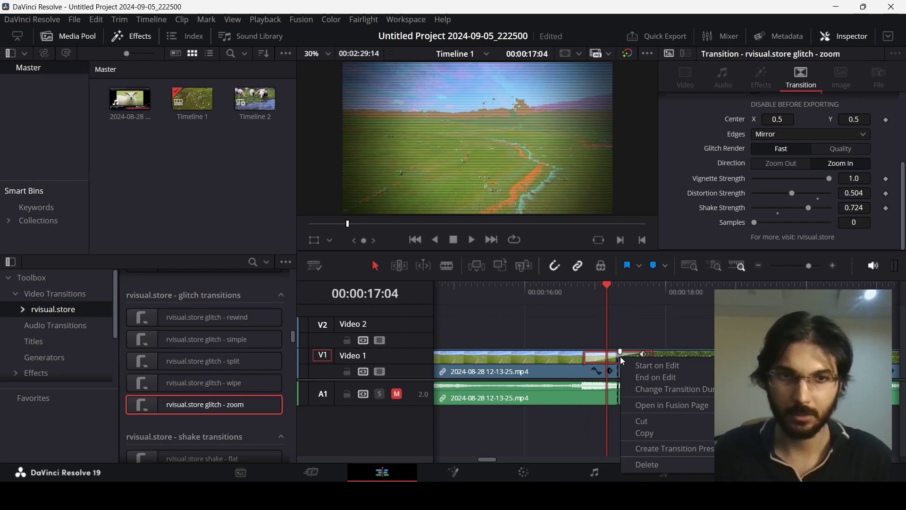
click(670, 466)
scroll(282, 352, down, 3)
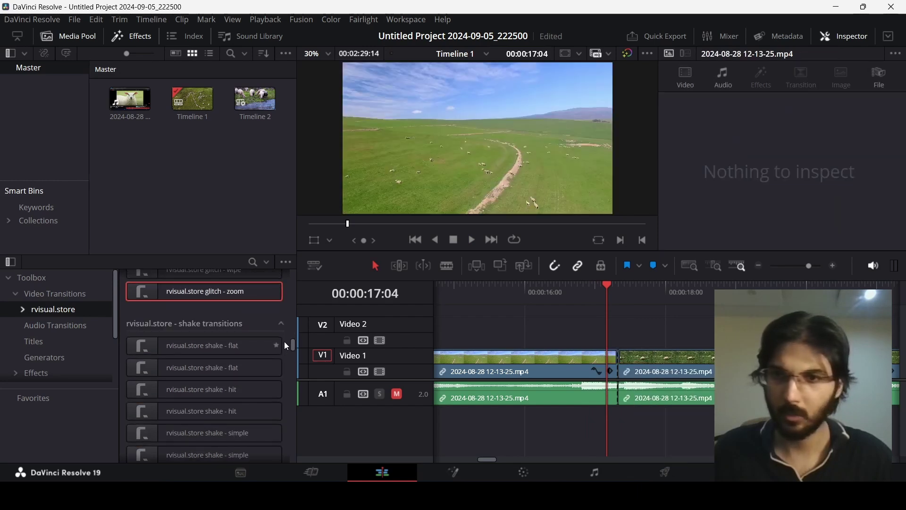
scroll(283, 321, down, 7)
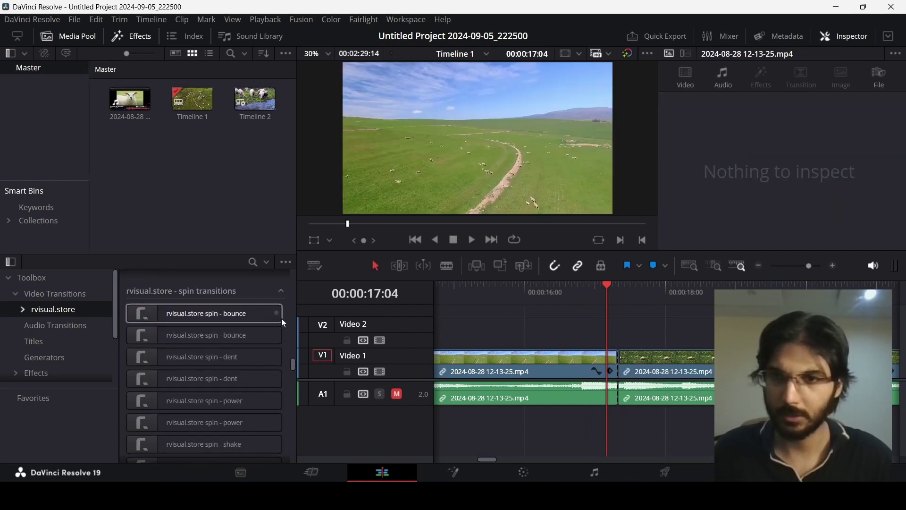
scroll(283, 323, down, 8)
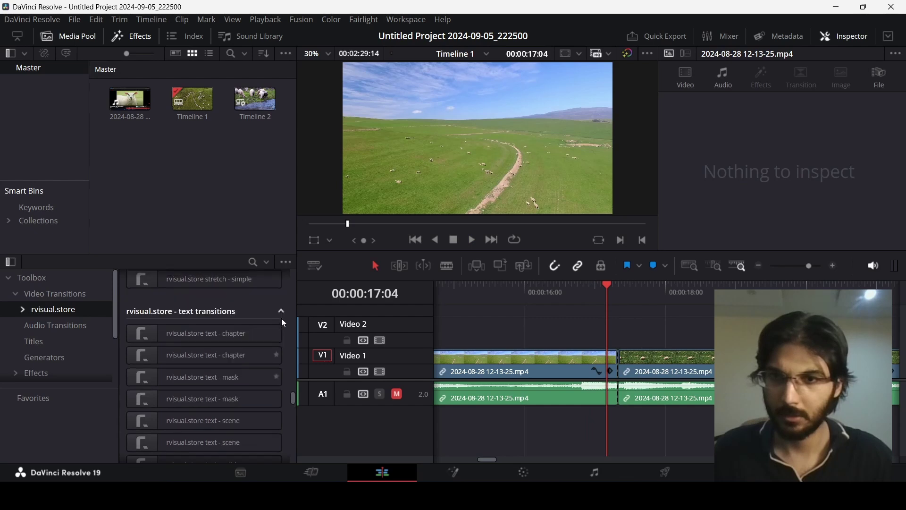
Apply the rvisual.store text - chapter transition to the V1 cut and preview it.
click(566, 289)
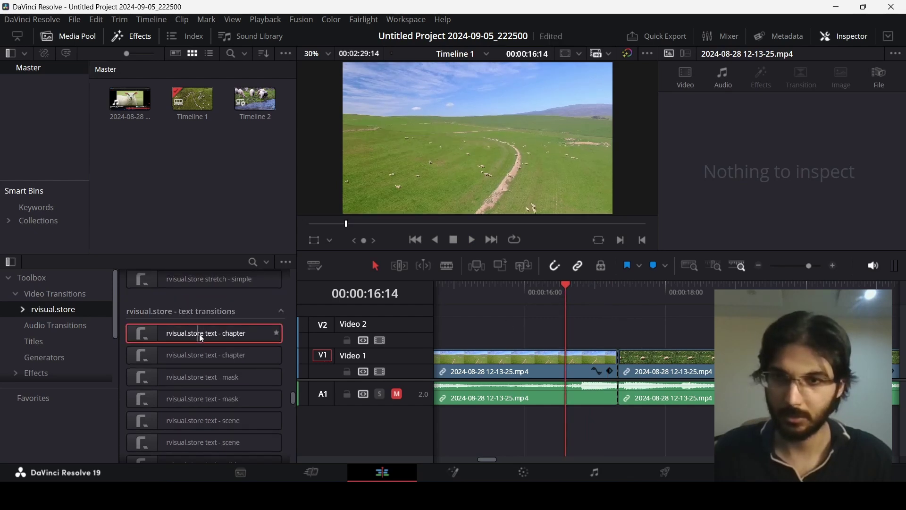
drag(199, 333, 626, 362)
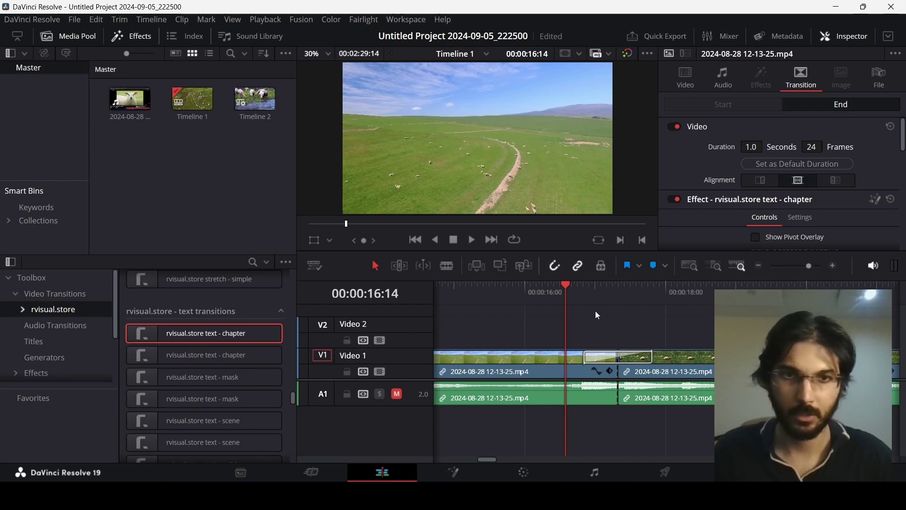
key(space)
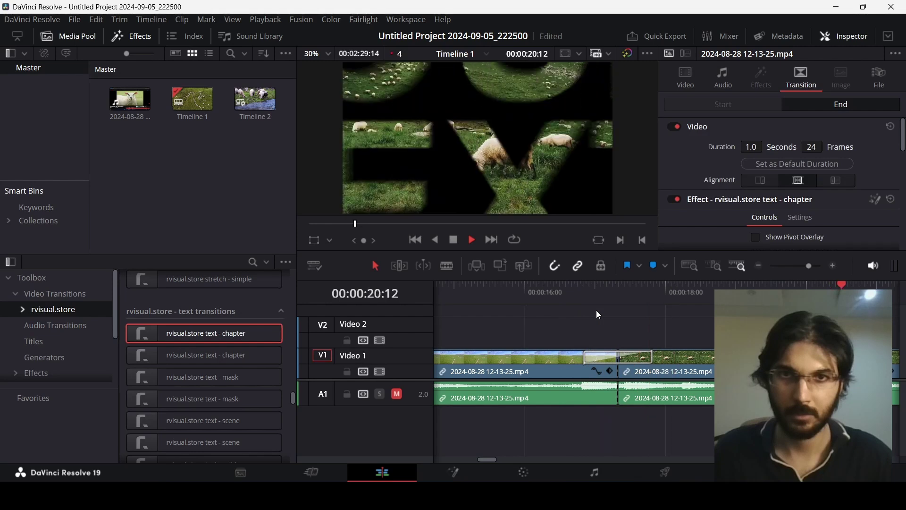
key(space)
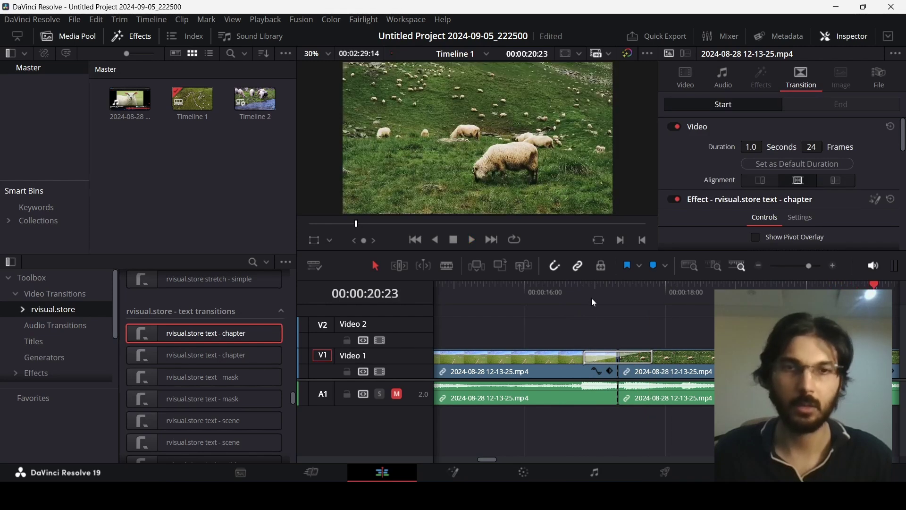
click(593, 296)
click(602, 360)
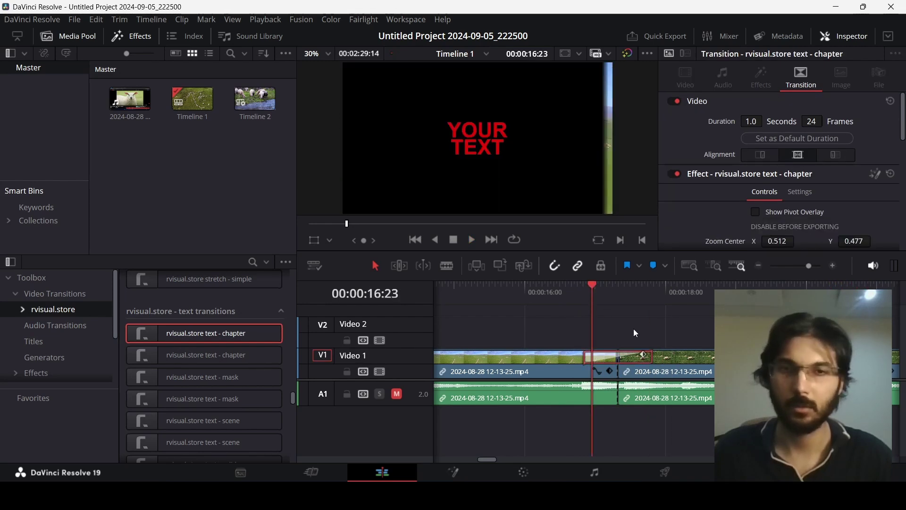
Scrub to 17:08, where footage shows through the 'YOUR TEXT' lettering, and review its settings.
drag(596, 292, 620, 291)
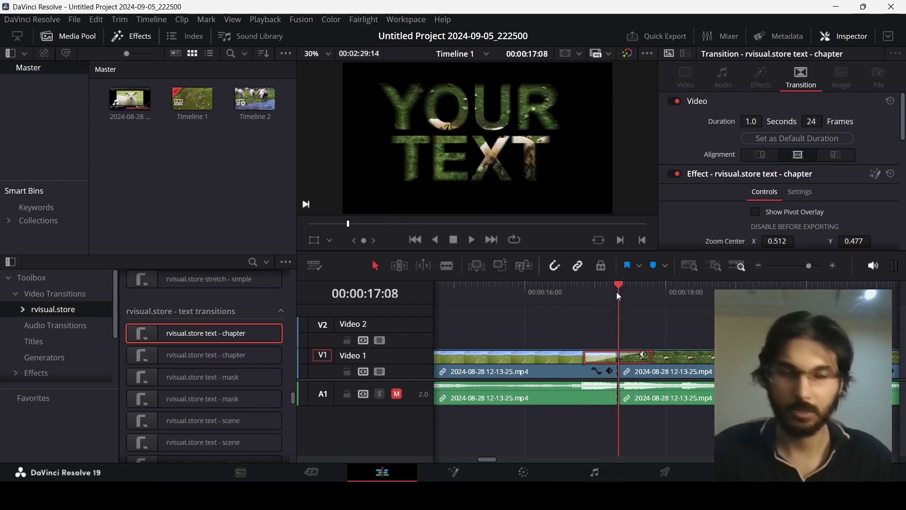
scroll(291, 330, up, 3)
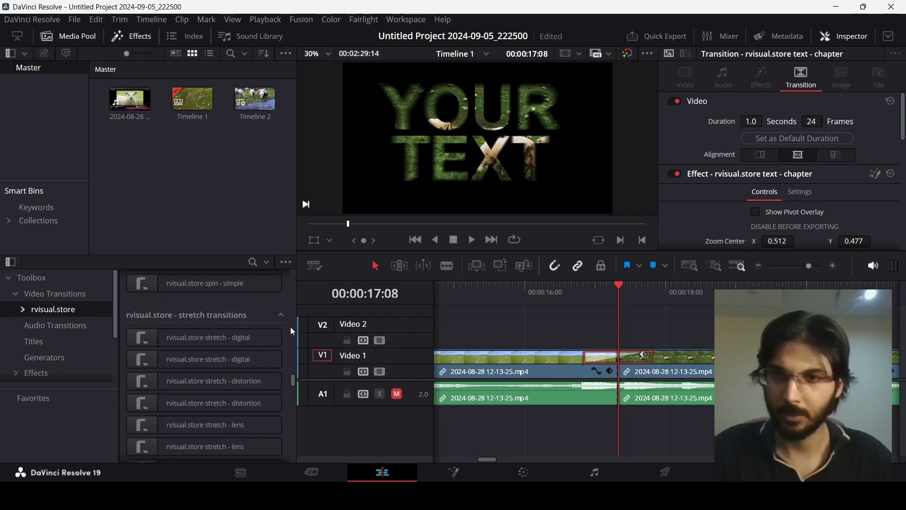
scroll(291, 330, down, 3)
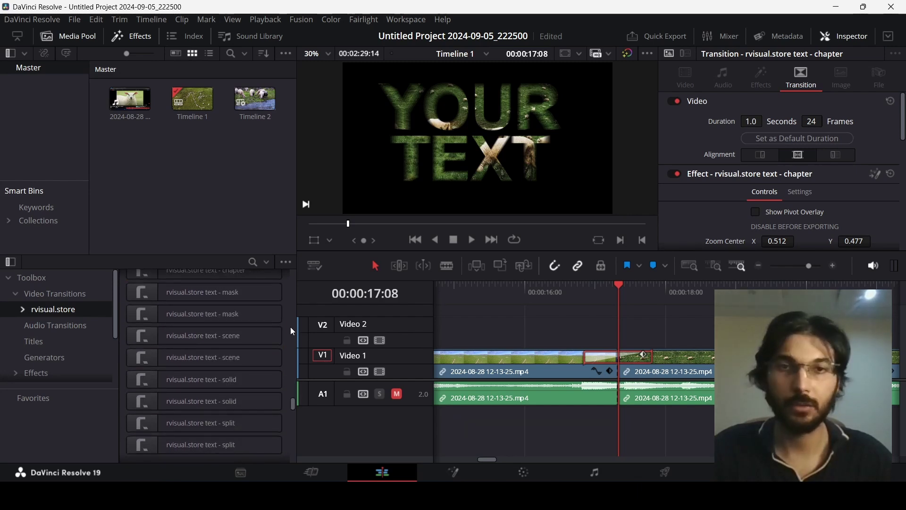
scroll(291, 329, down, 4)
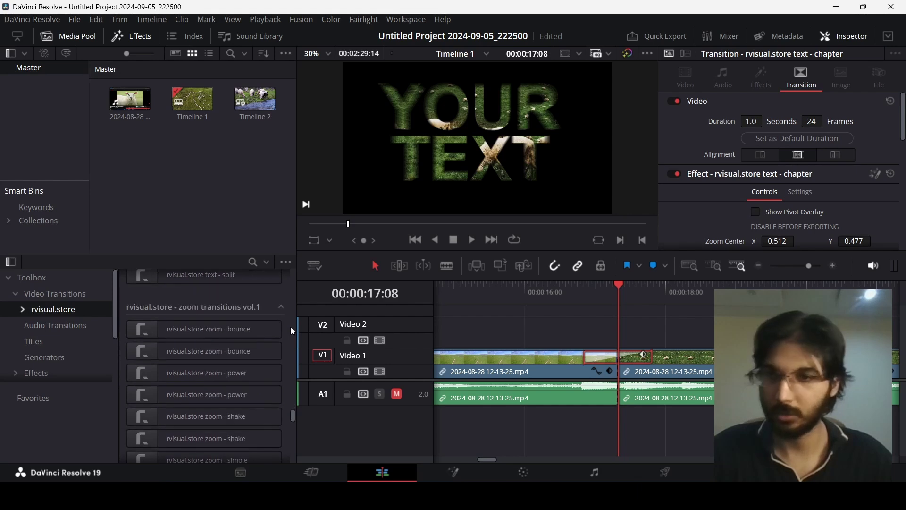
scroll(292, 331, up, 4)
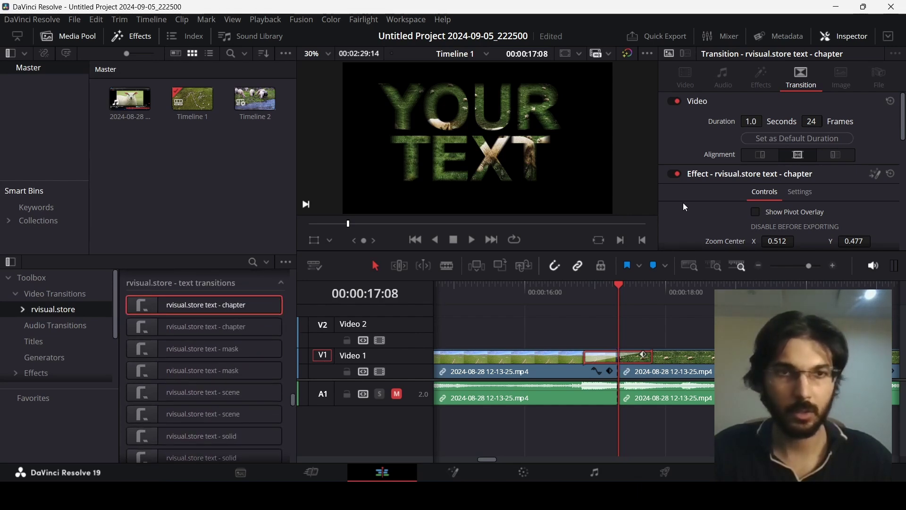
scroll(683, 203, down, 4)
Replace the chapter transition's YOUR TEXT wording with 'NATURE'.
click(698, 206)
drag(698, 206, 675, 162)
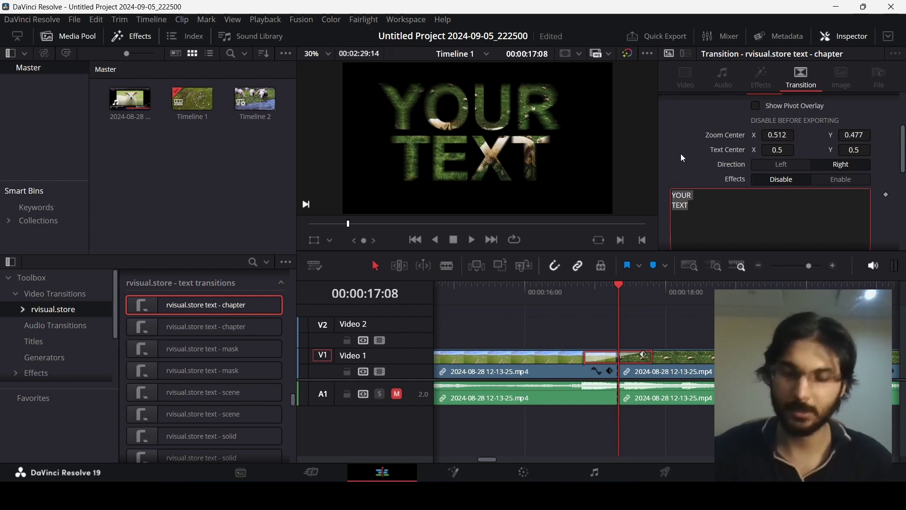
text(IMPASC)
key(BackSpace)
key(BackSpace)
key(BackSpace)
key(BackSpace)
key(BackSpace)
key(BackSpace)
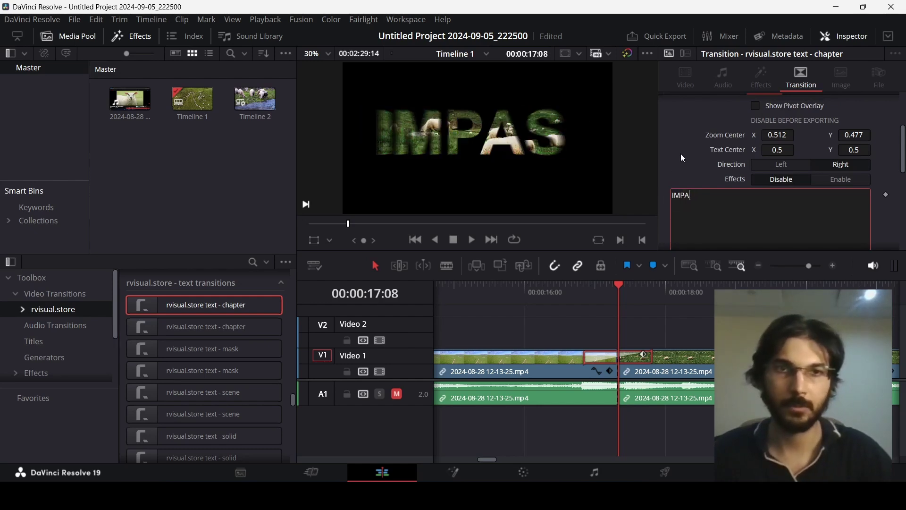
text(NATURE)
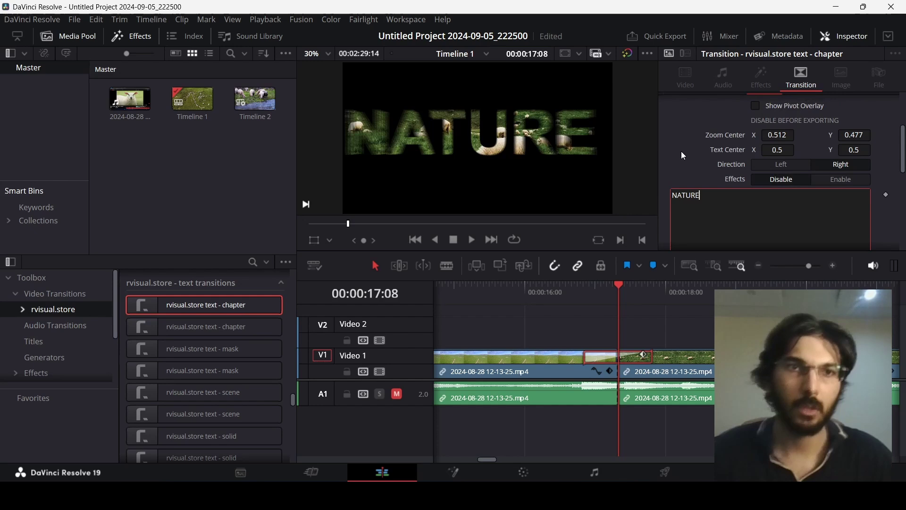
Set the NATURE title font to Impact and nudge its size up to 0.1142.
scroll(766, 218, down, 3)
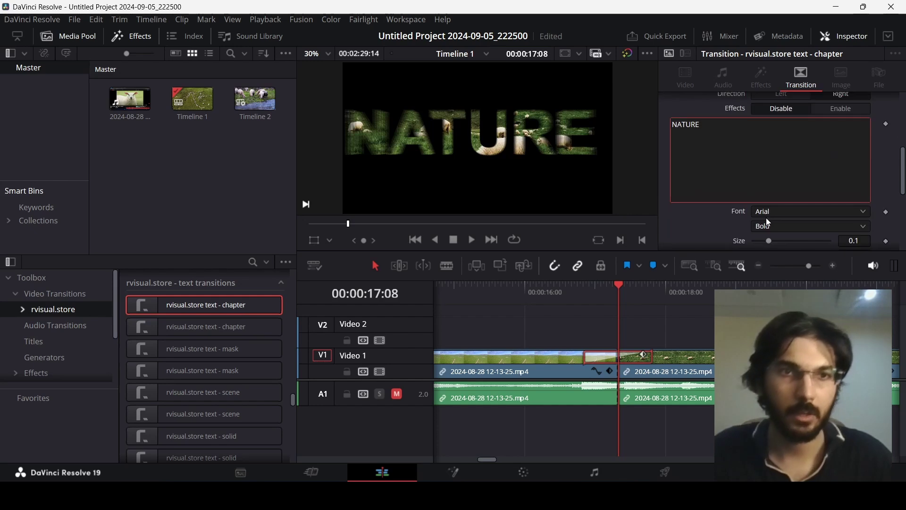
click(767, 217)
text(impact)
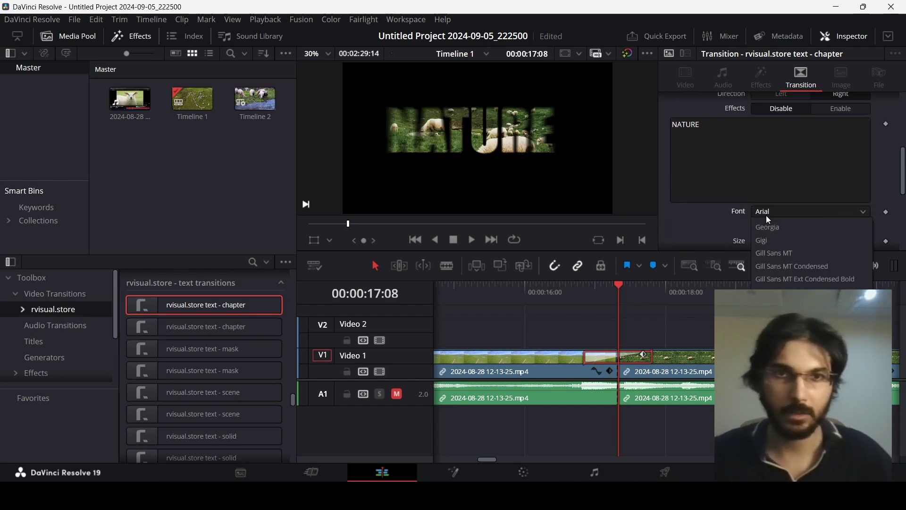
key(Return)
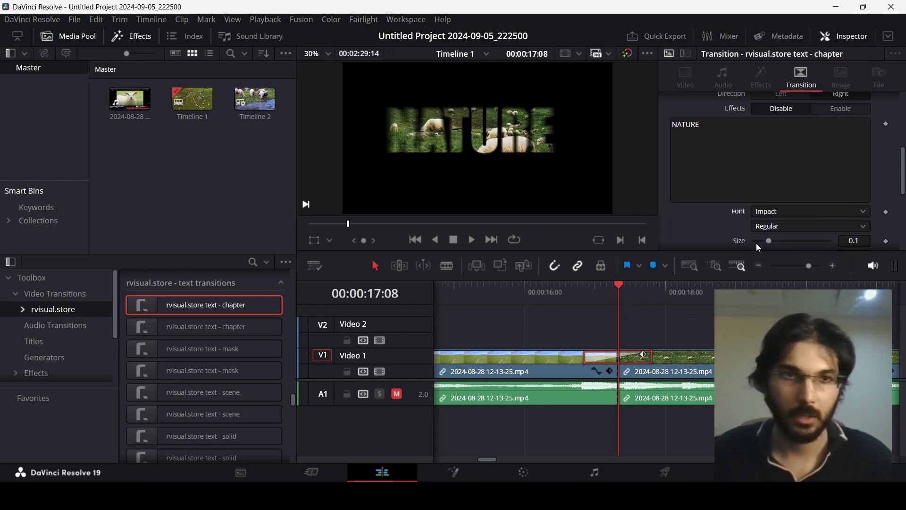
scroll(757, 246, down, 1)
drag(772, 207, 774, 206)
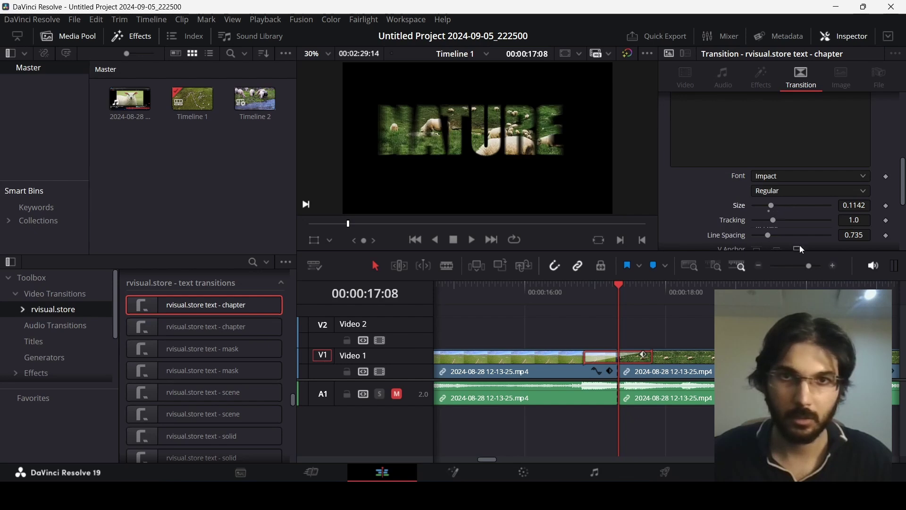
Preview the restyled transition from 16:11, then return to the 17:08 edit point.
click(557, 290)
click(694, 320)
key(space)
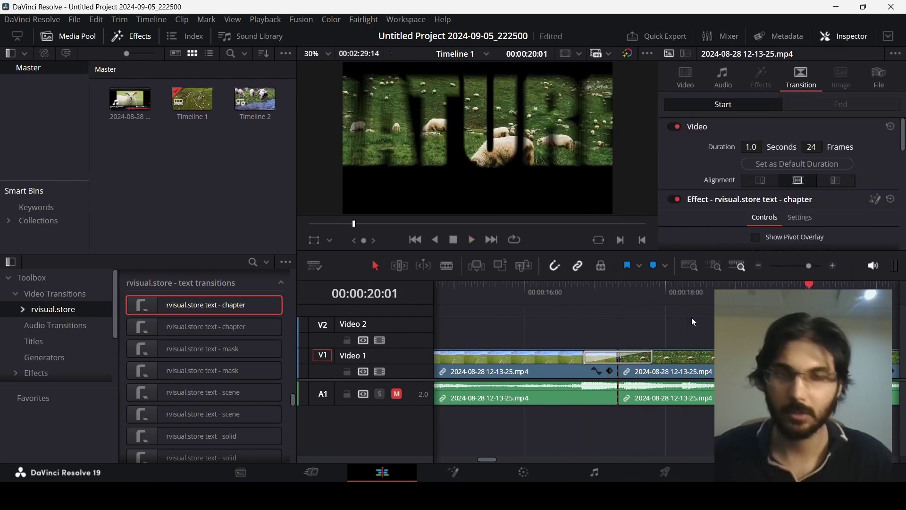
key(space)
key(Up)
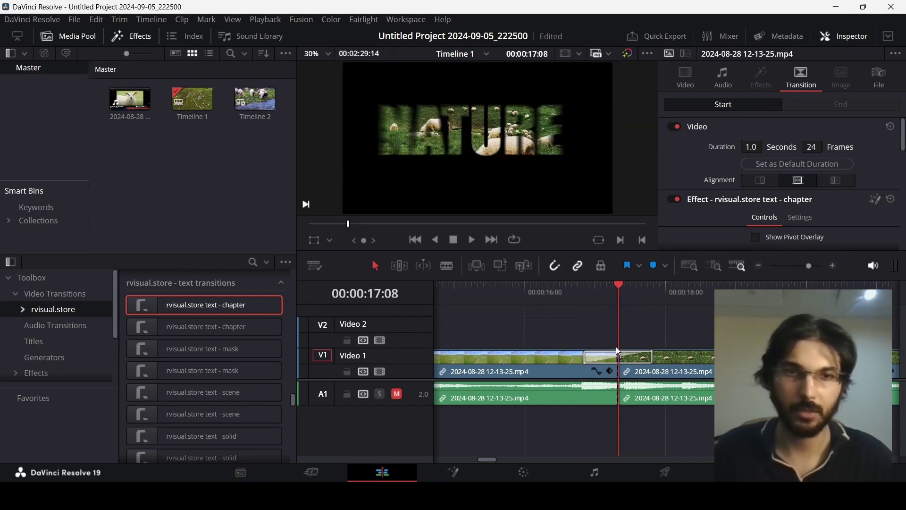
Change the title colour from red to green (Red 0.512, Green 1.0, Blue 0.0).
click(613, 357)
scroll(805, 174, down, 10)
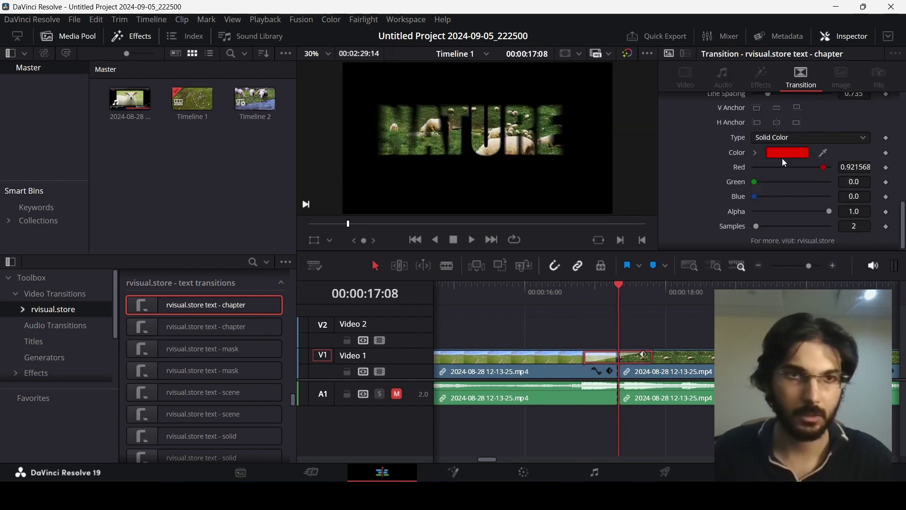
click(756, 153)
click(779, 173)
drag(779, 175, 805, 167)
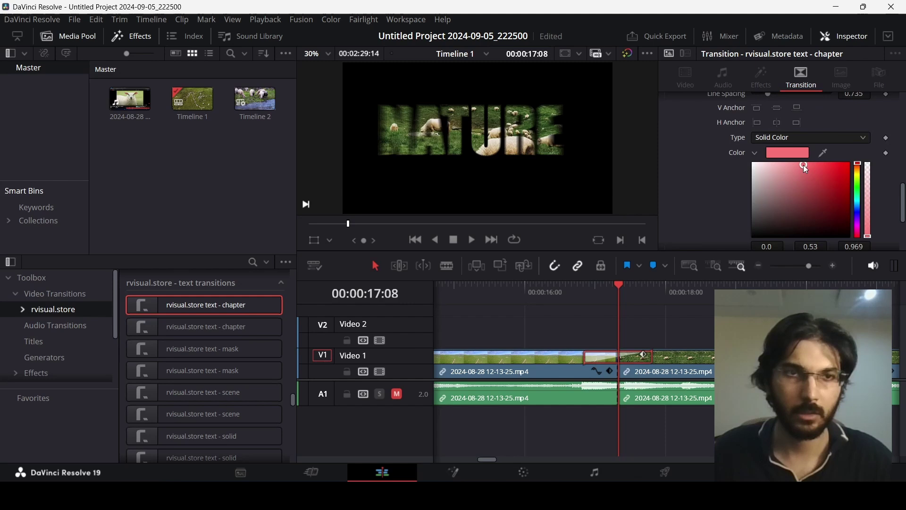
click(859, 180)
click(756, 154)
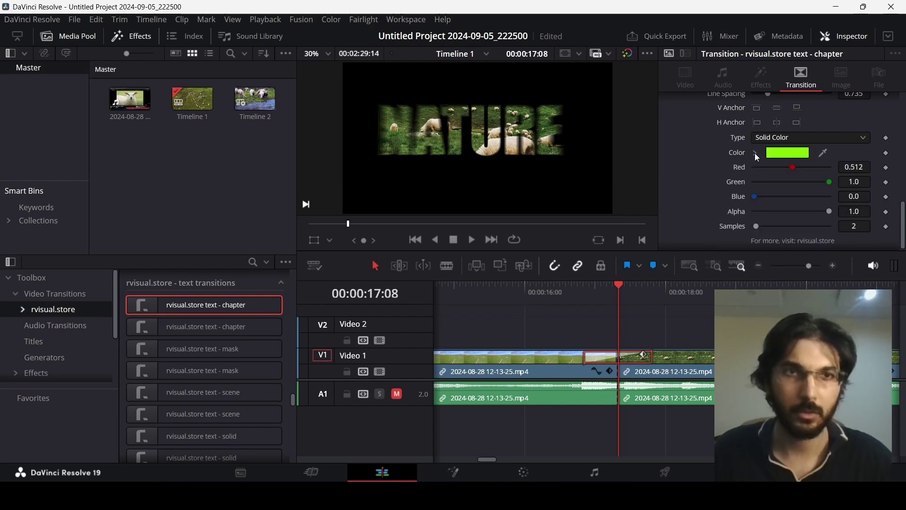
click(571, 289)
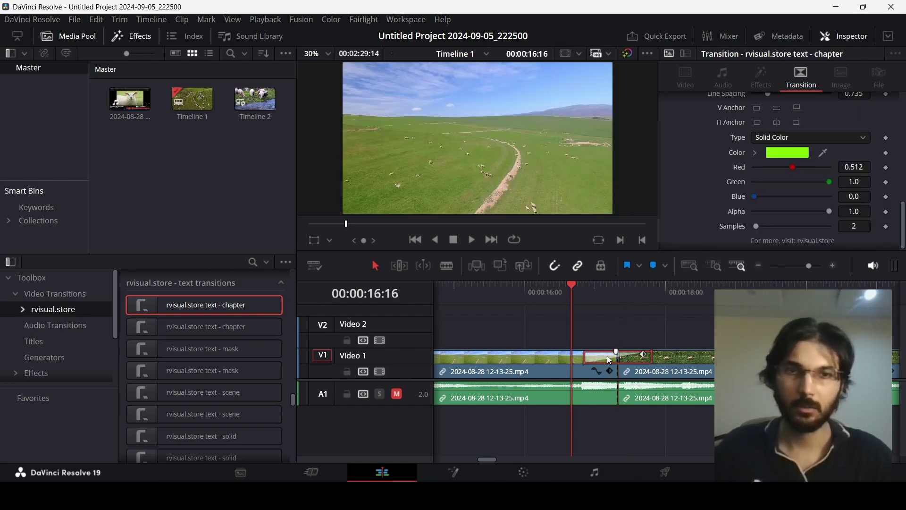
Delete the chapter transition from the cut and drop the text - mask transition there instead.
right_click(606, 355)
click(652, 466)
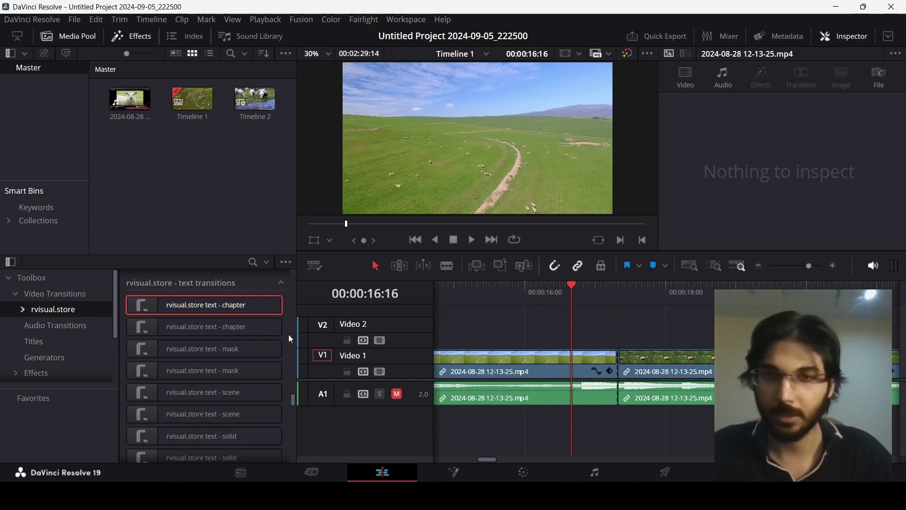
scroll(289, 335, down, 10)
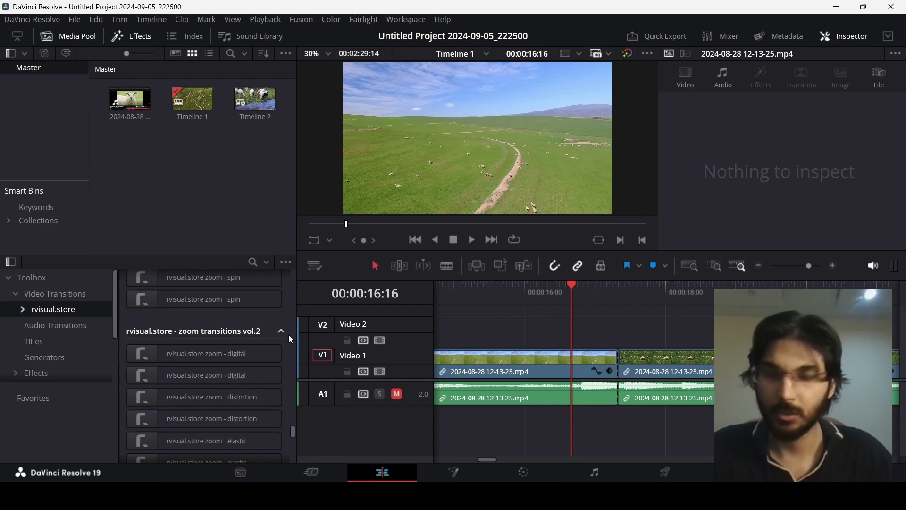
scroll(289, 336, up, 8)
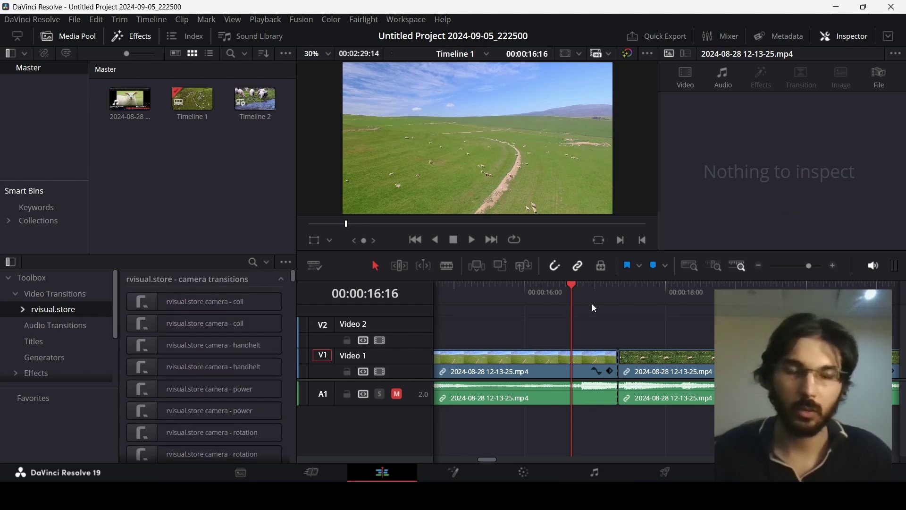
drag(296, 281, 300, 405)
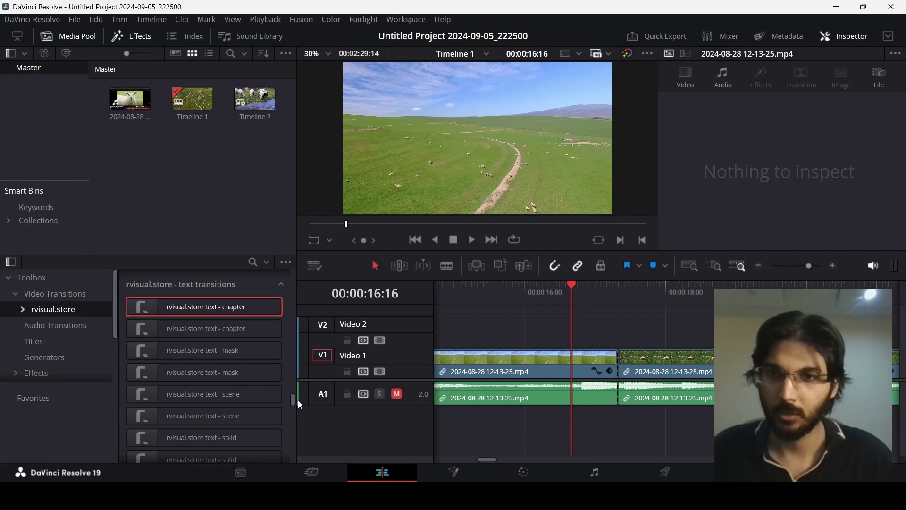
drag(216, 350, 617, 369)
Play back the new text - mask transition, then select it to review its Inspector settings.
scroll(606, 306, right, 2)
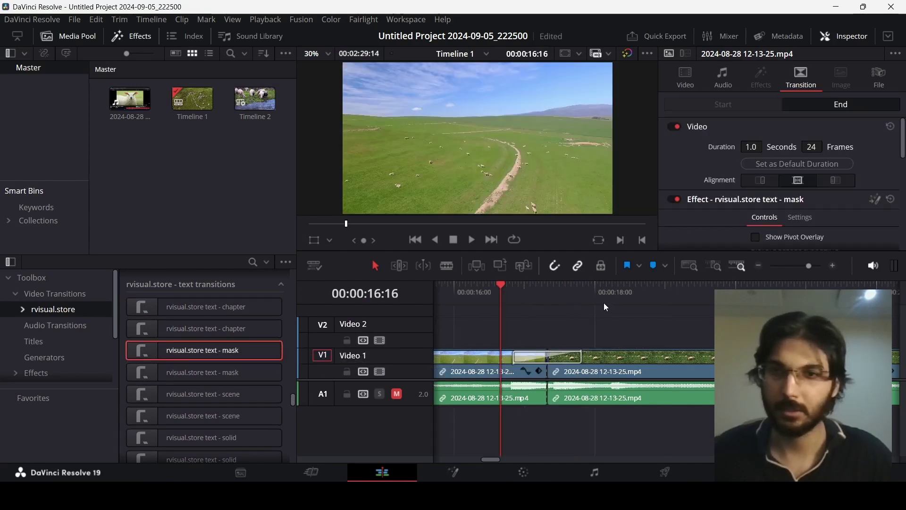
key(space)
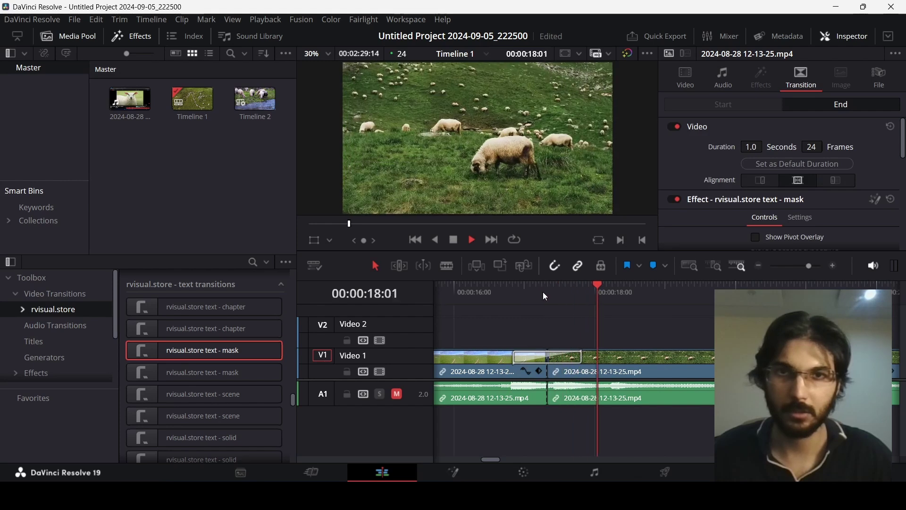
key(space)
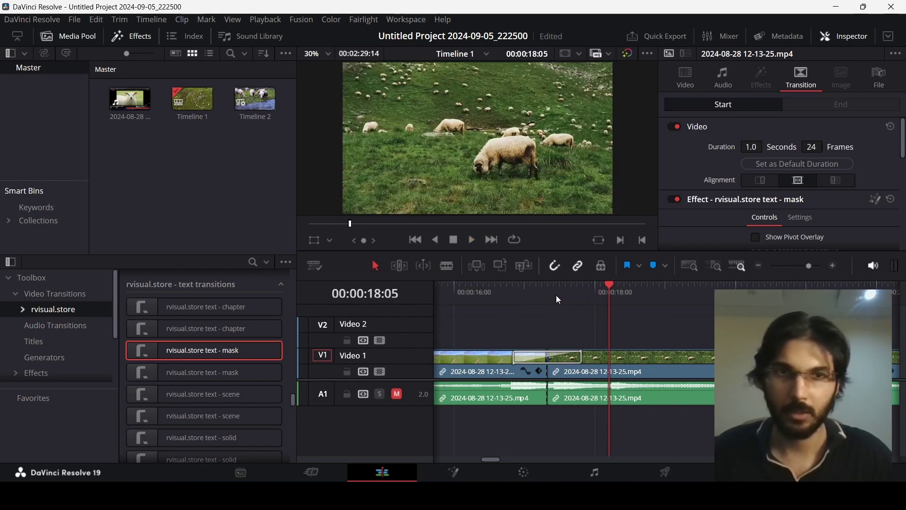
click(534, 356)
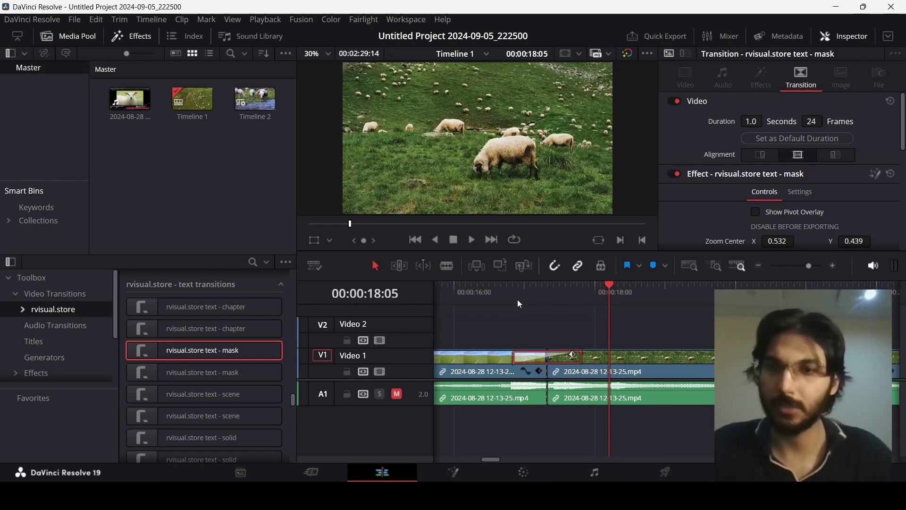
scroll(724, 160, down, 6)
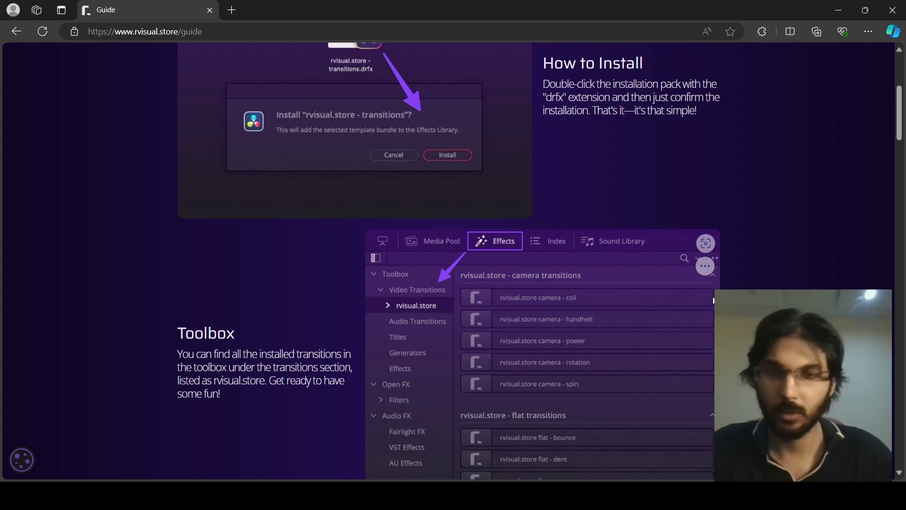
scroll(735, 278, down, 12)
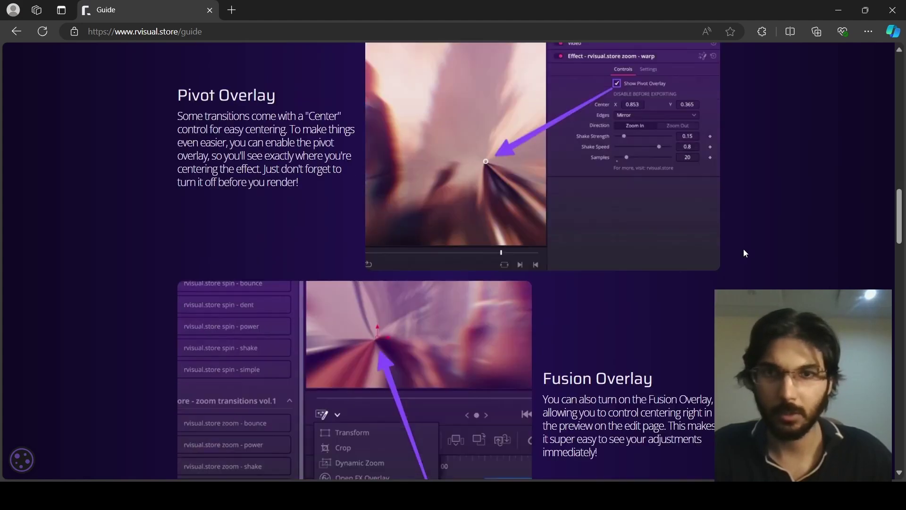
scroll(745, 254, down, 10)
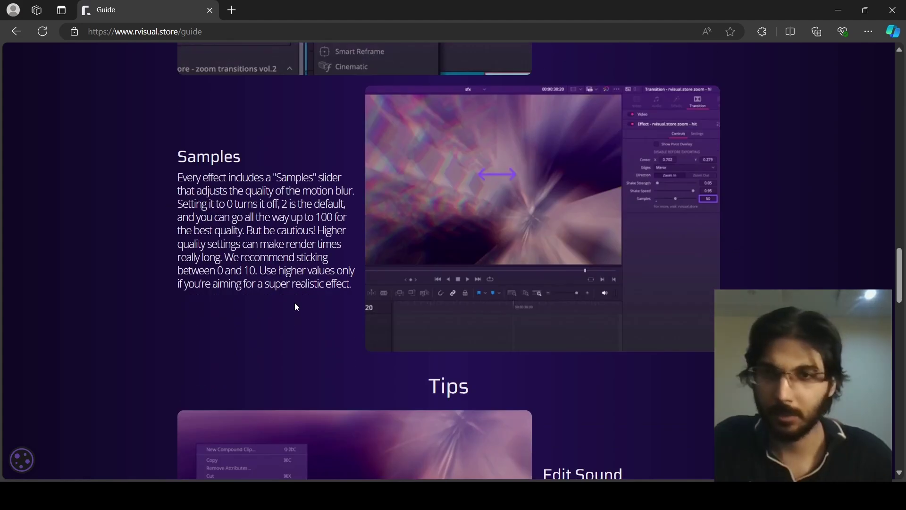
drag(178, 191, 355, 194)
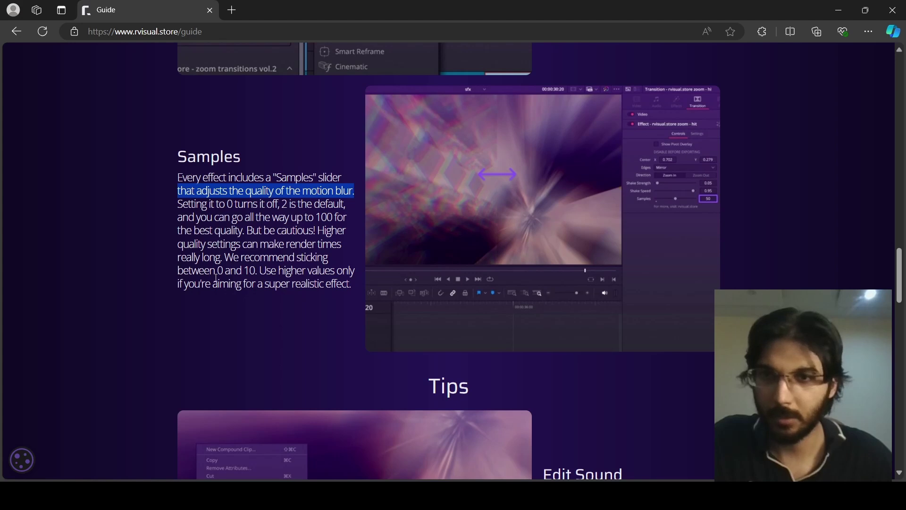
drag(218, 271, 255, 271)
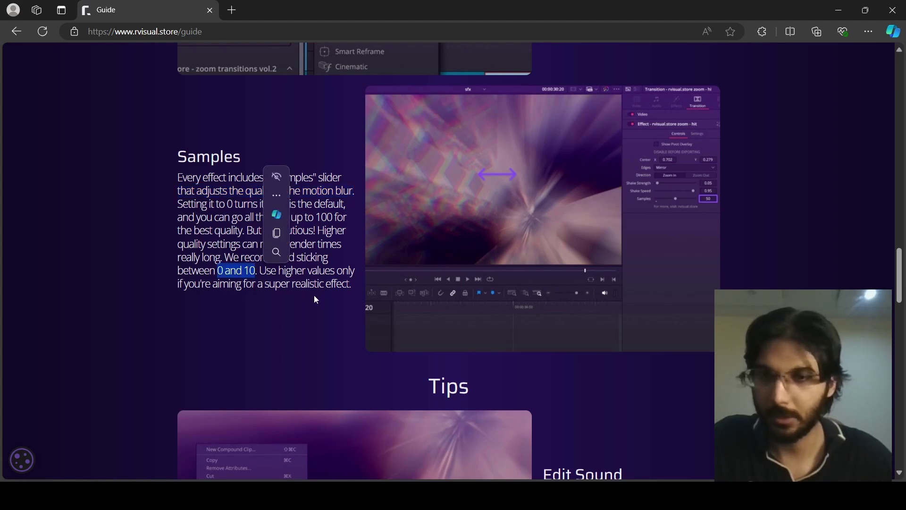
drag(324, 217, 328, 218)
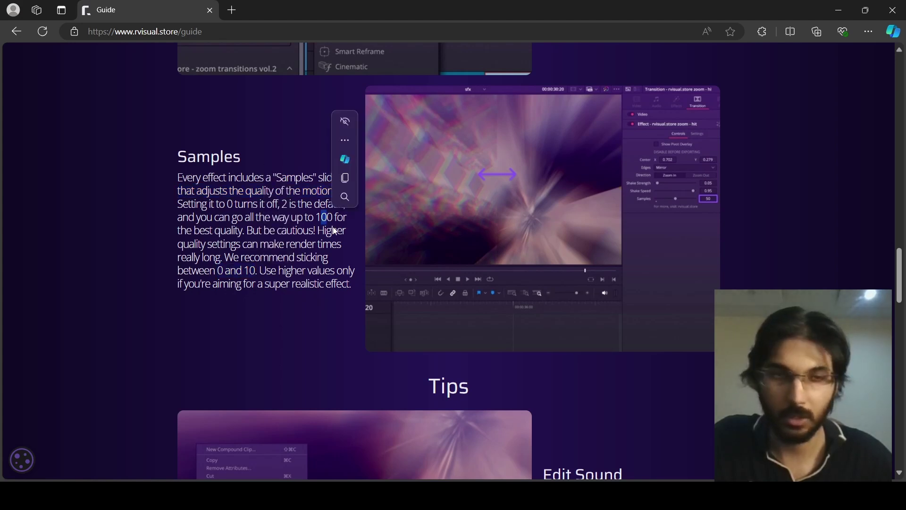
drag(218, 270, 261, 271)
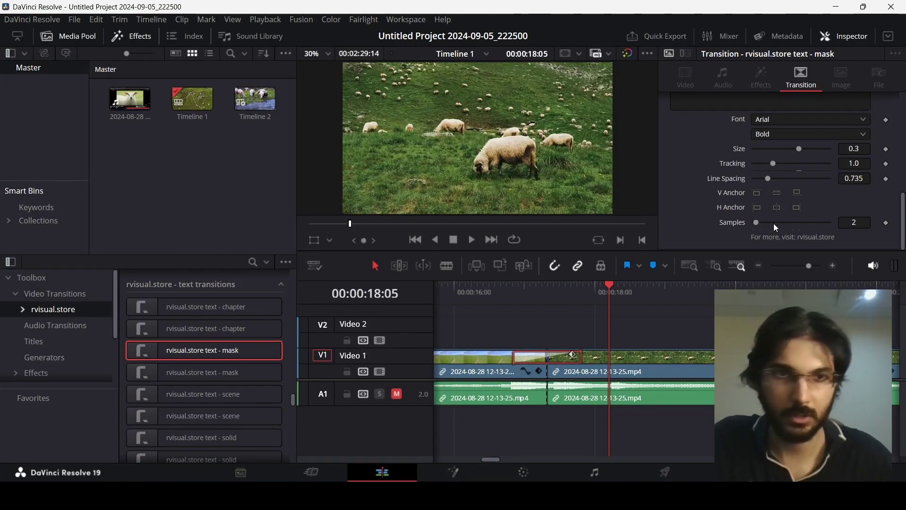
Set the mask transition's Samples to 10 and play the transition back from 16:20.
click(864, 226)
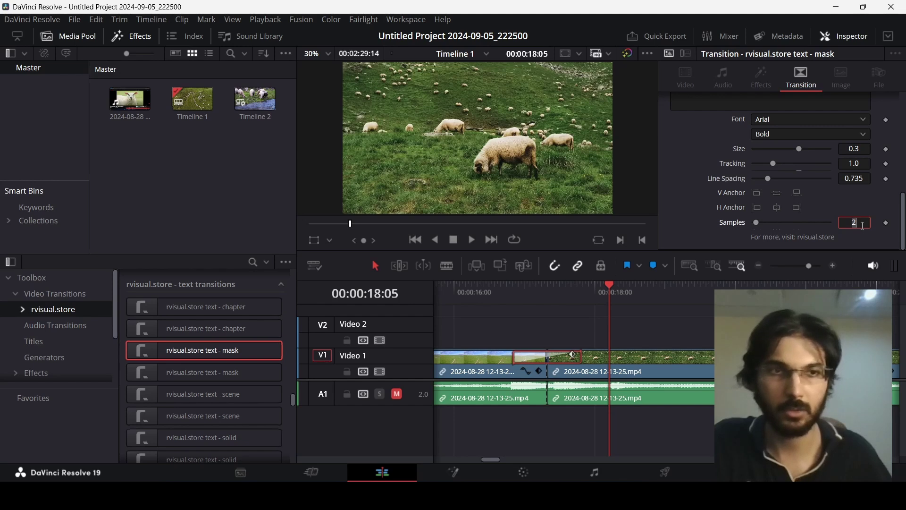
text(10)
key(Tab)
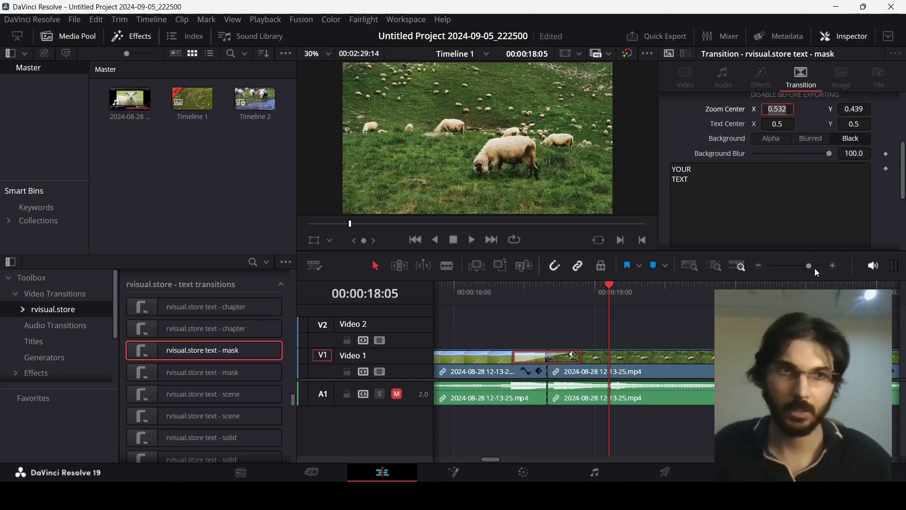
click(515, 286)
click(573, 316)
key(space)
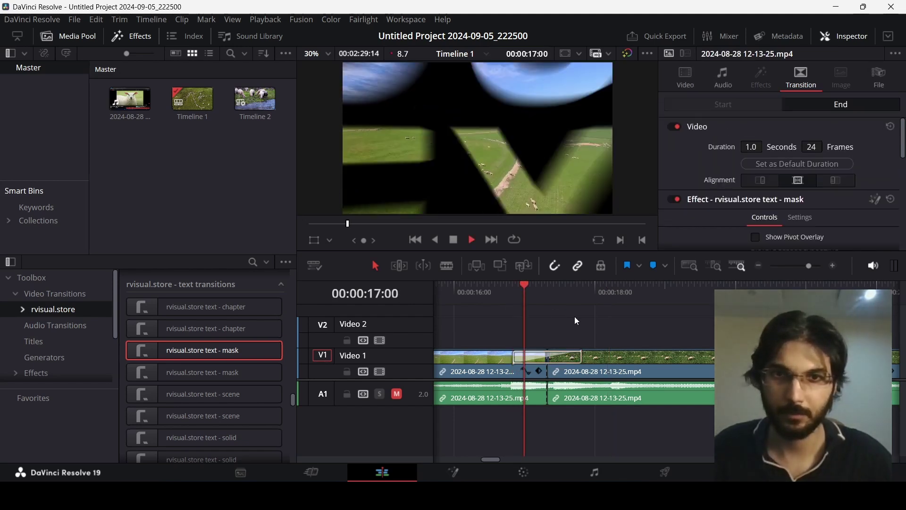
key(space)
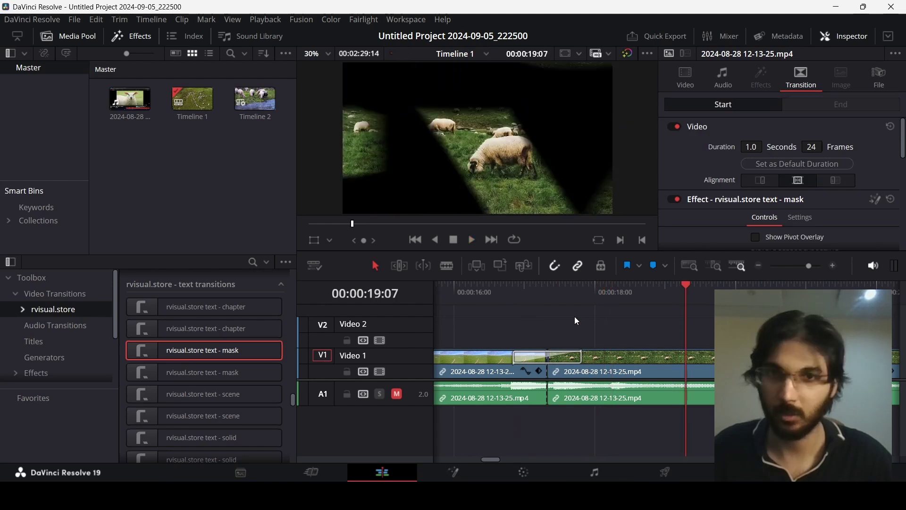
Select the mask transition, review its settings, replay it, and switch to the rvisual.store guide.
click(531, 289)
click(541, 359)
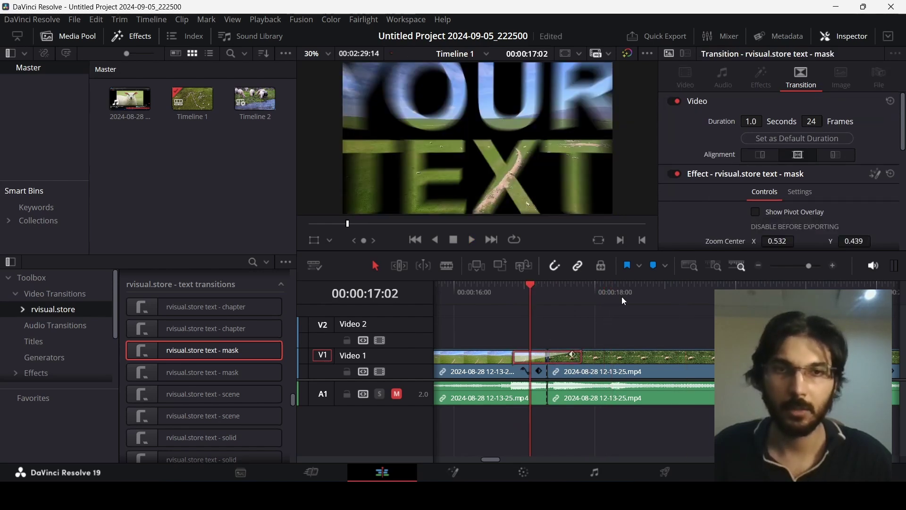
scroll(803, 189, down, 10)
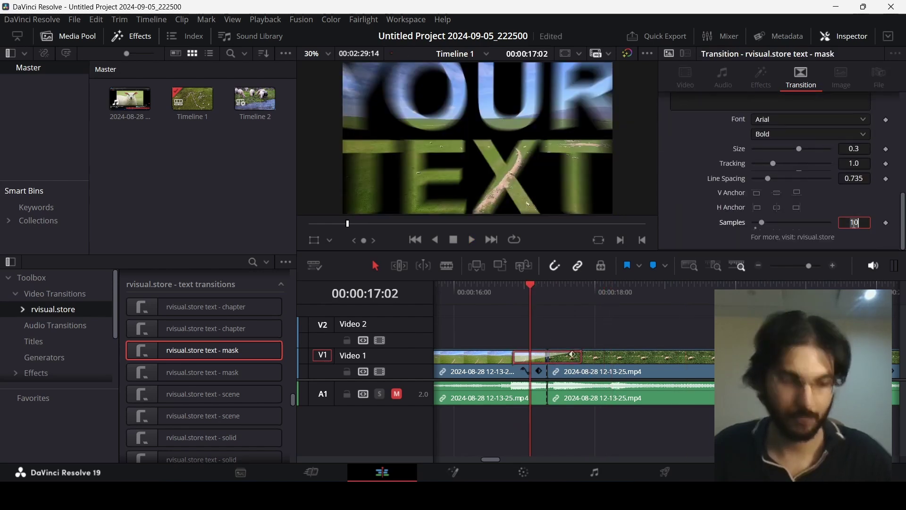
scroll(853, 222, down, 5)
key(/)
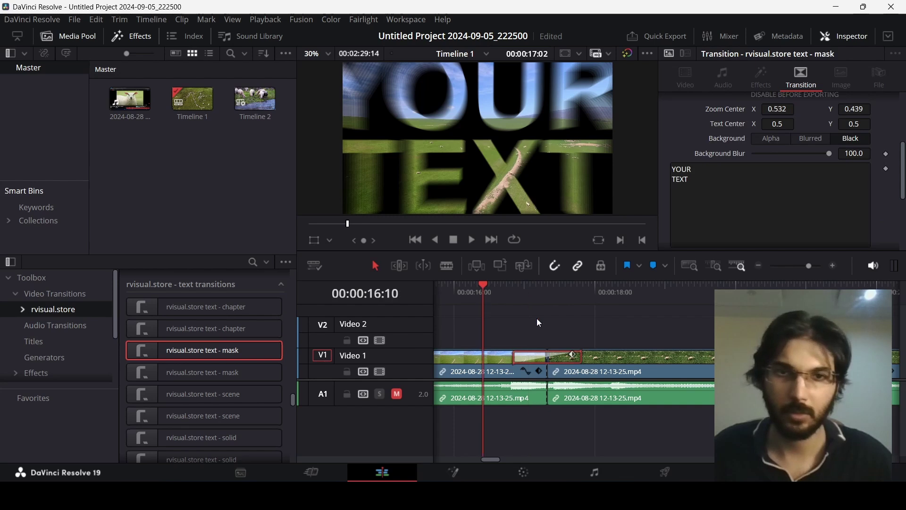
click(562, 324)
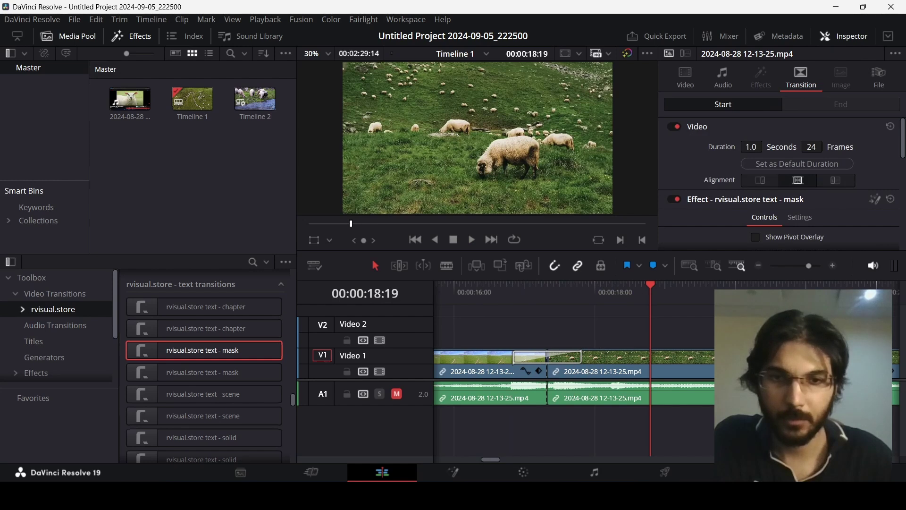
key(alt+Tab)
Scroll the guide through the Samples advice and editing tips, then return to DaVinci Resolve.
scroll(562, 316, down, 5)
scroll(581, 315, down, 8)
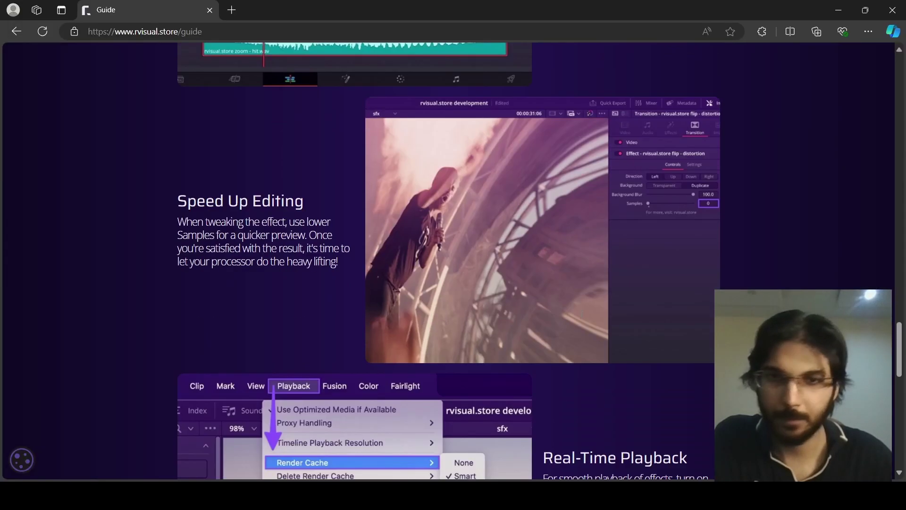
scroll(580, 319, down, 5)
scroll(580, 314, up, 14)
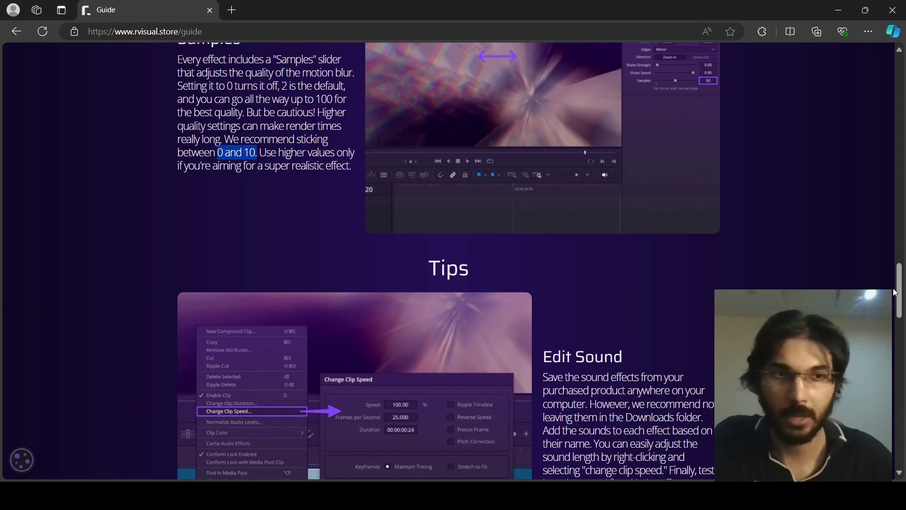
drag(895, 292, 895, 85)
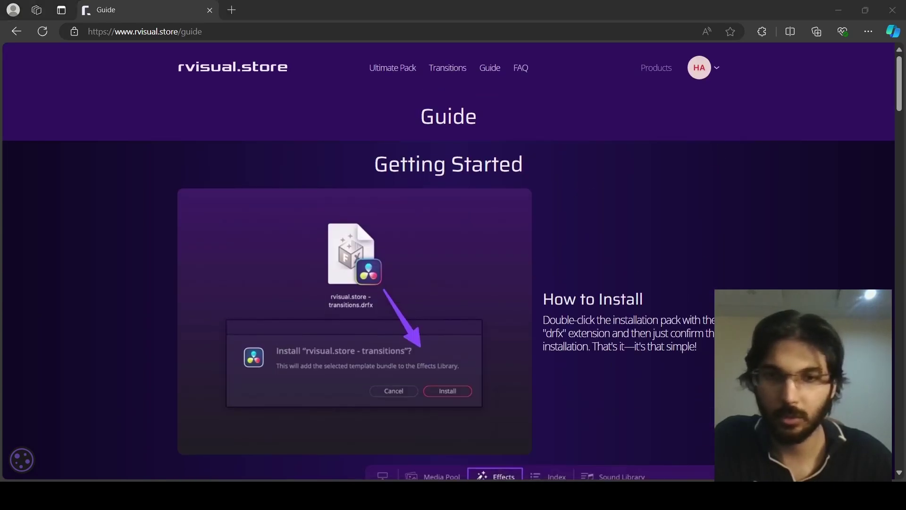
key(alt+Tab)
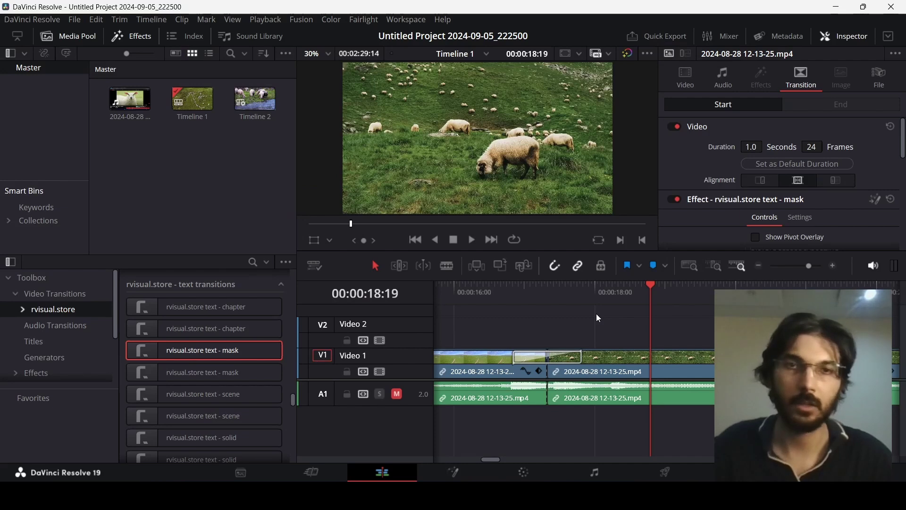
Zoom the timeline out to show the whole cut and list the rvisual.store effects folder.
scroll(582, 318, down, 3)
scroll(582, 318, down, 3)
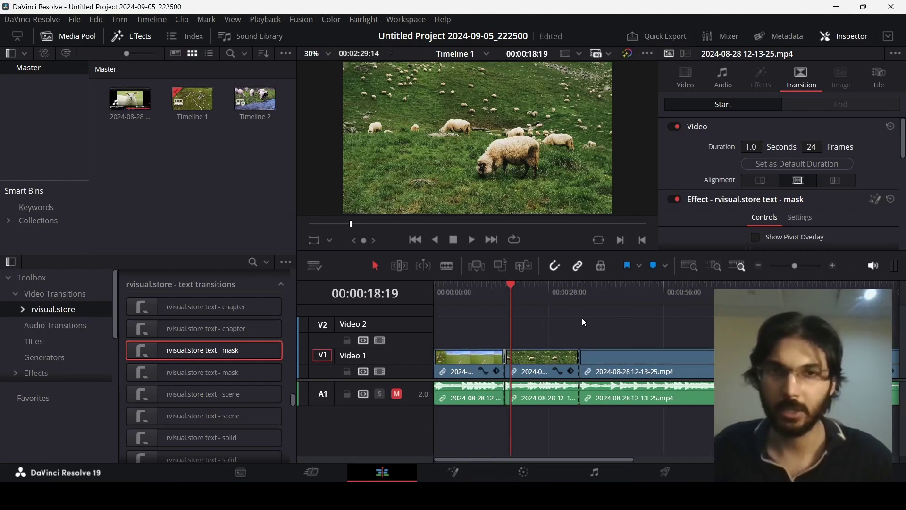
scroll(94, 306, down, 2)
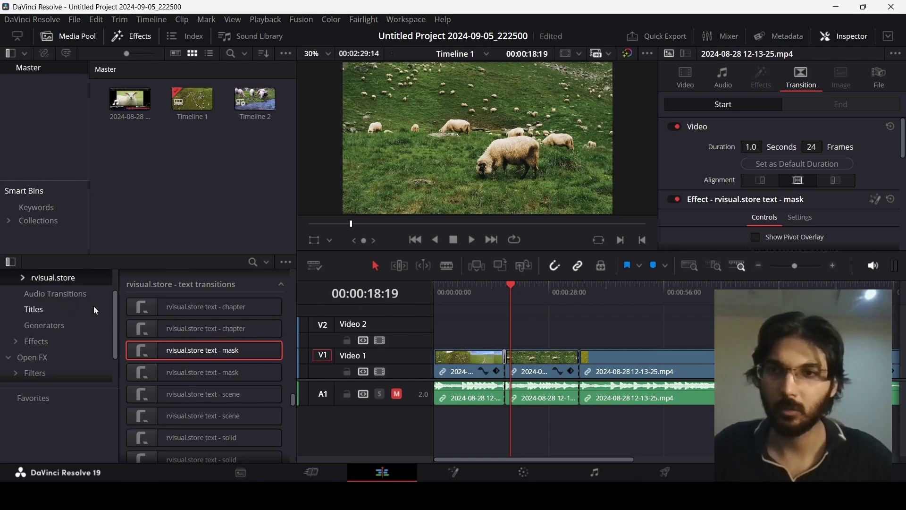
click(22, 341)
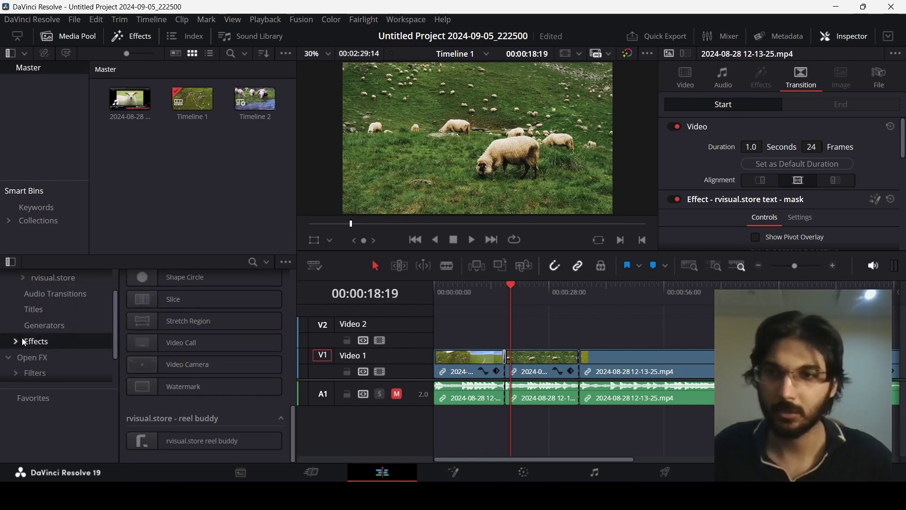
click(22, 338)
scroll(66, 305, down, 2)
click(72, 326)
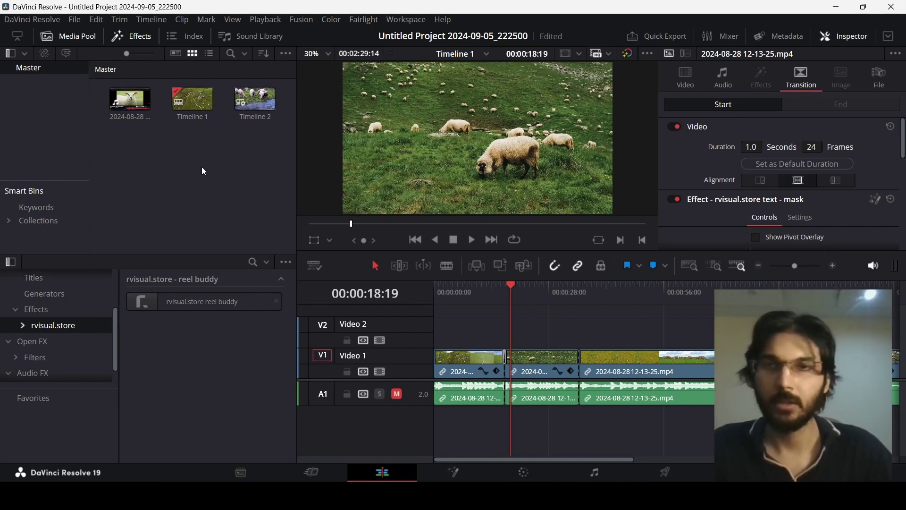
Open Timeline 2, apply rvisual.store reel buddy to its vertical clip, and view it full screen.
double_click(254, 102)
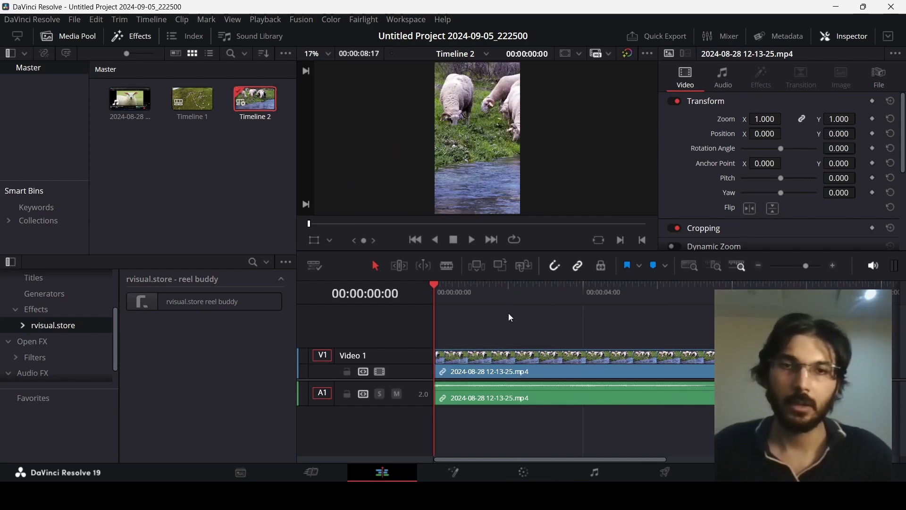
drag(453, 293, 435, 316)
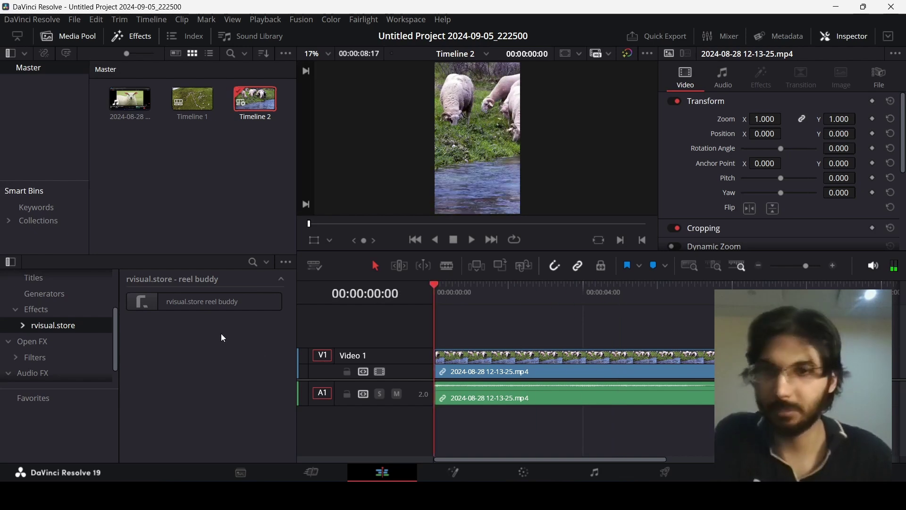
drag(201, 321, 501, 371)
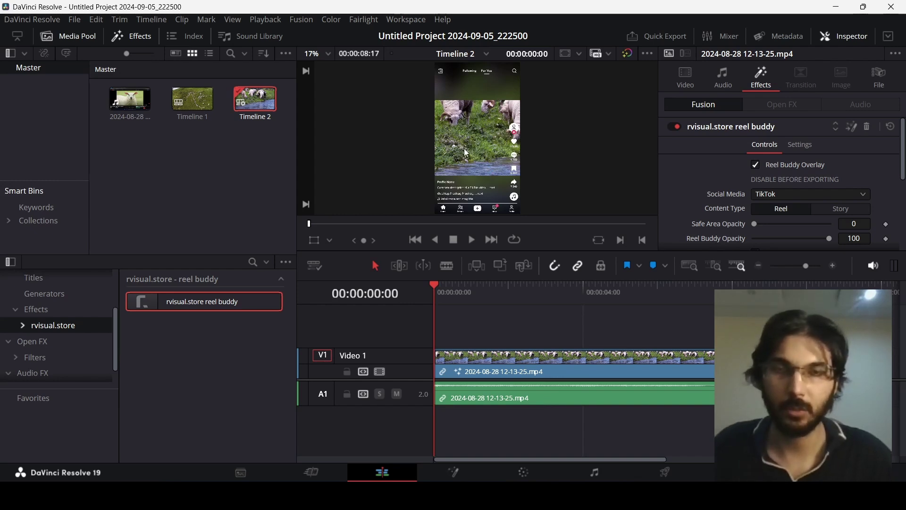
key(ctrl+f)
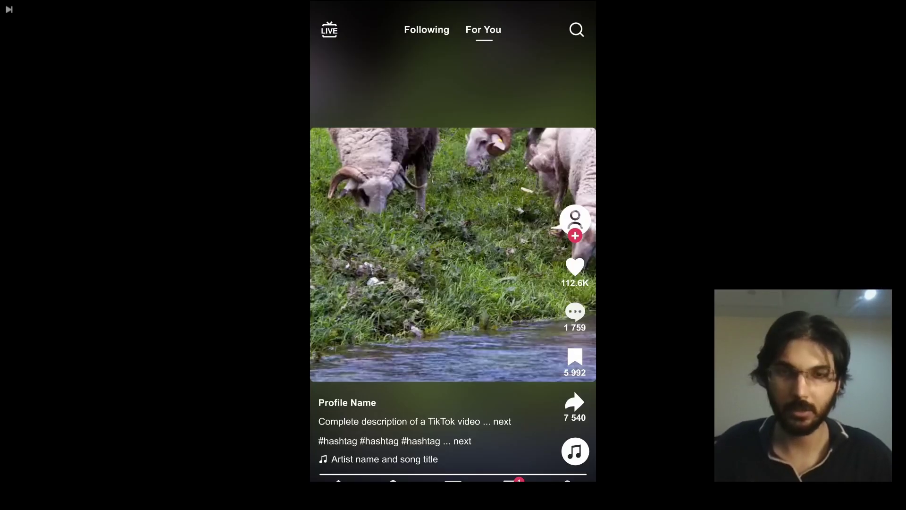
Exit the full-screen viewer back to the editor showing the TikTok Reel overlay.
mouse_move(610, 197)
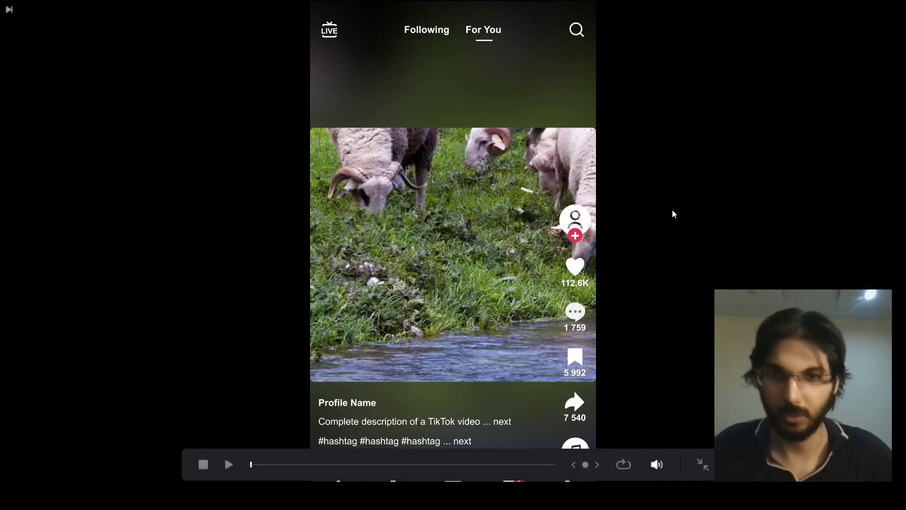
click(702, 464)
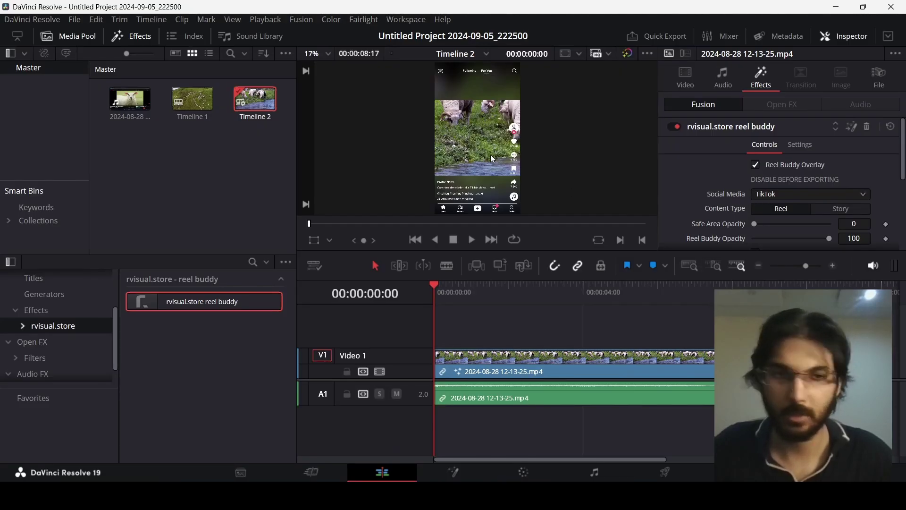
Try Instagram, Facebook and Youtube layouts, settle on Instagram, then turn off Reel Buddy Overlay.
click(772, 198)
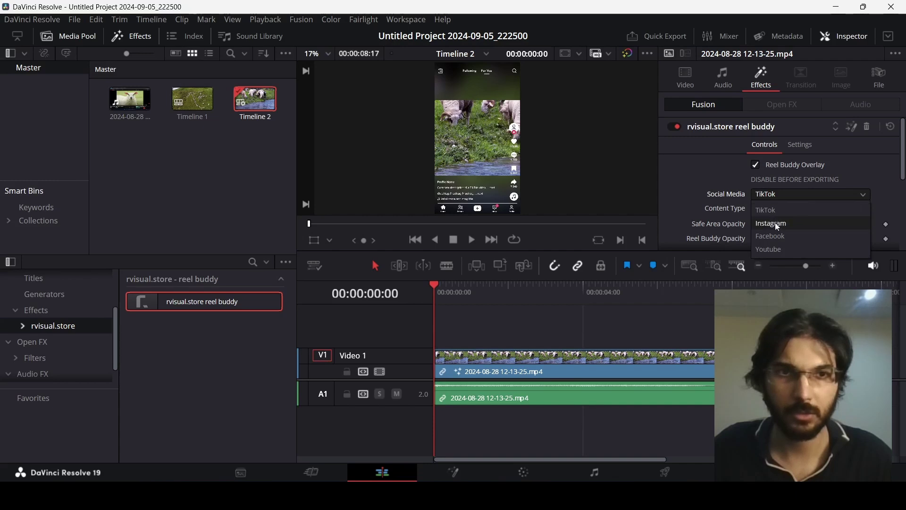
click(775, 223)
click(772, 195)
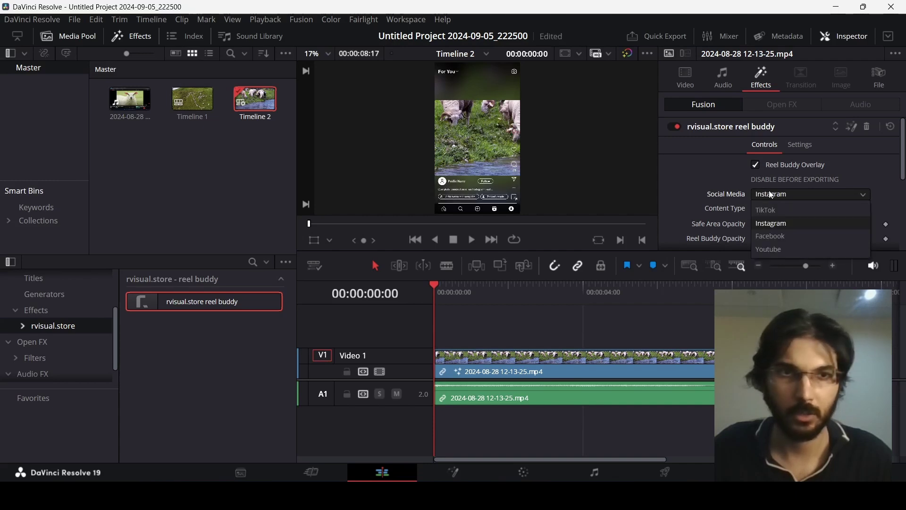
click(774, 240)
click(775, 194)
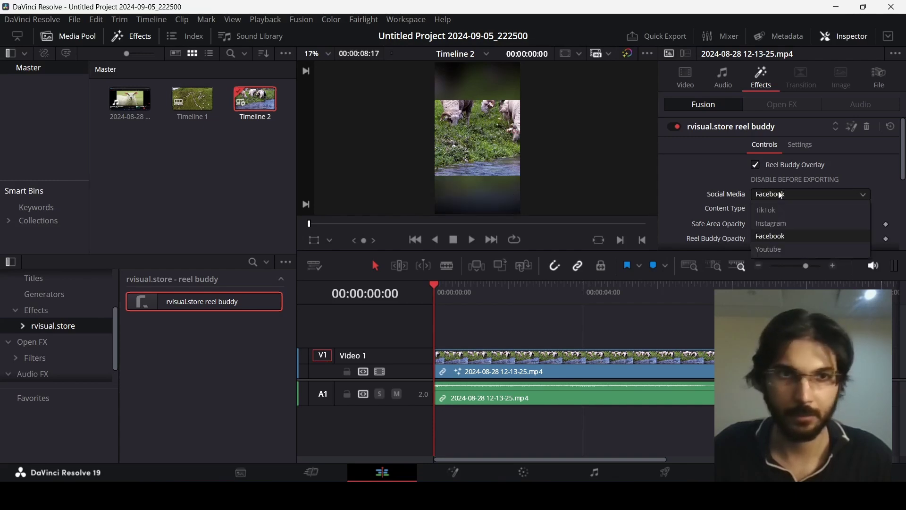
click(780, 249)
click(777, 194)
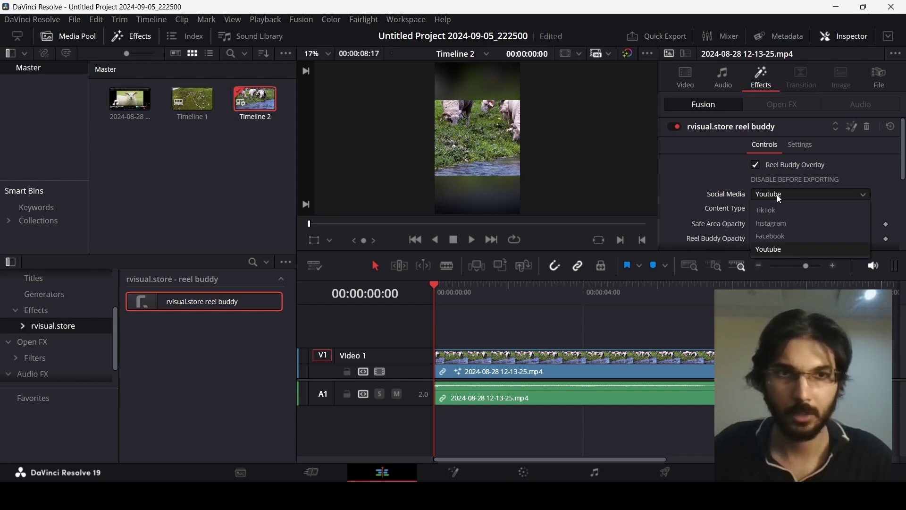
click(774, 224)
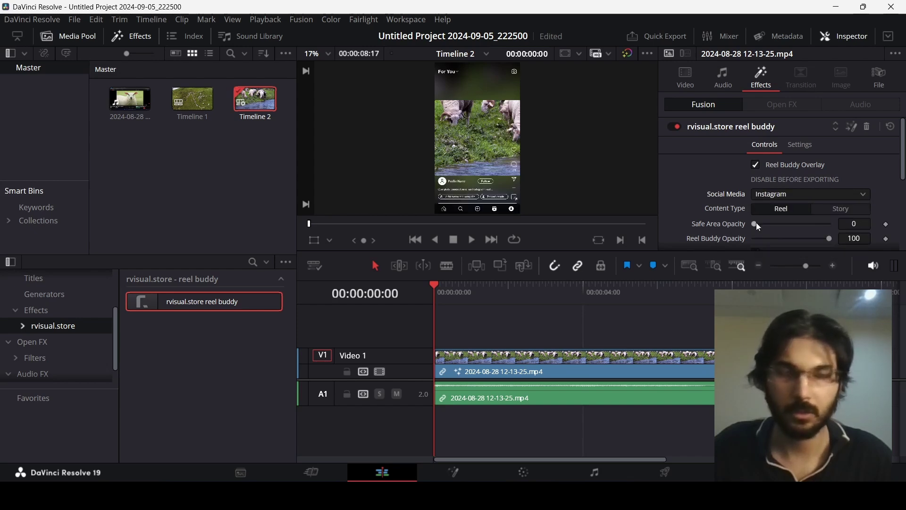
click(756, 165)
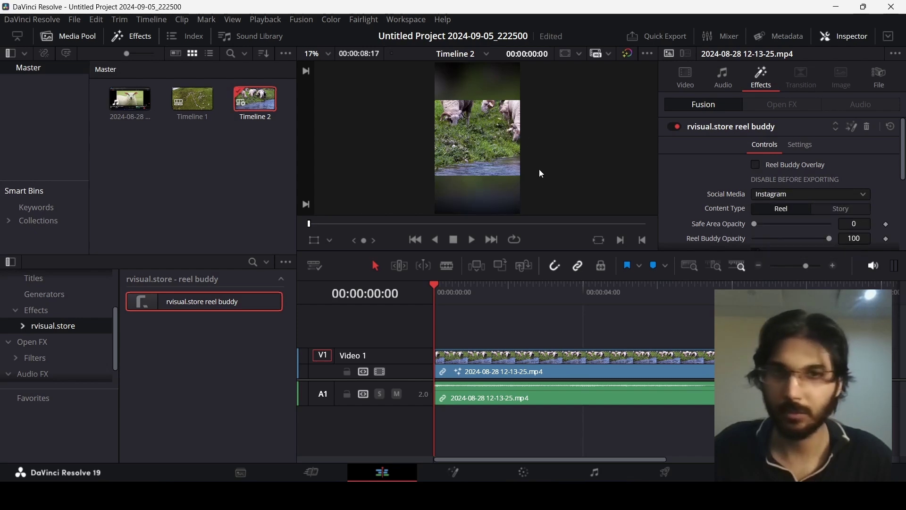